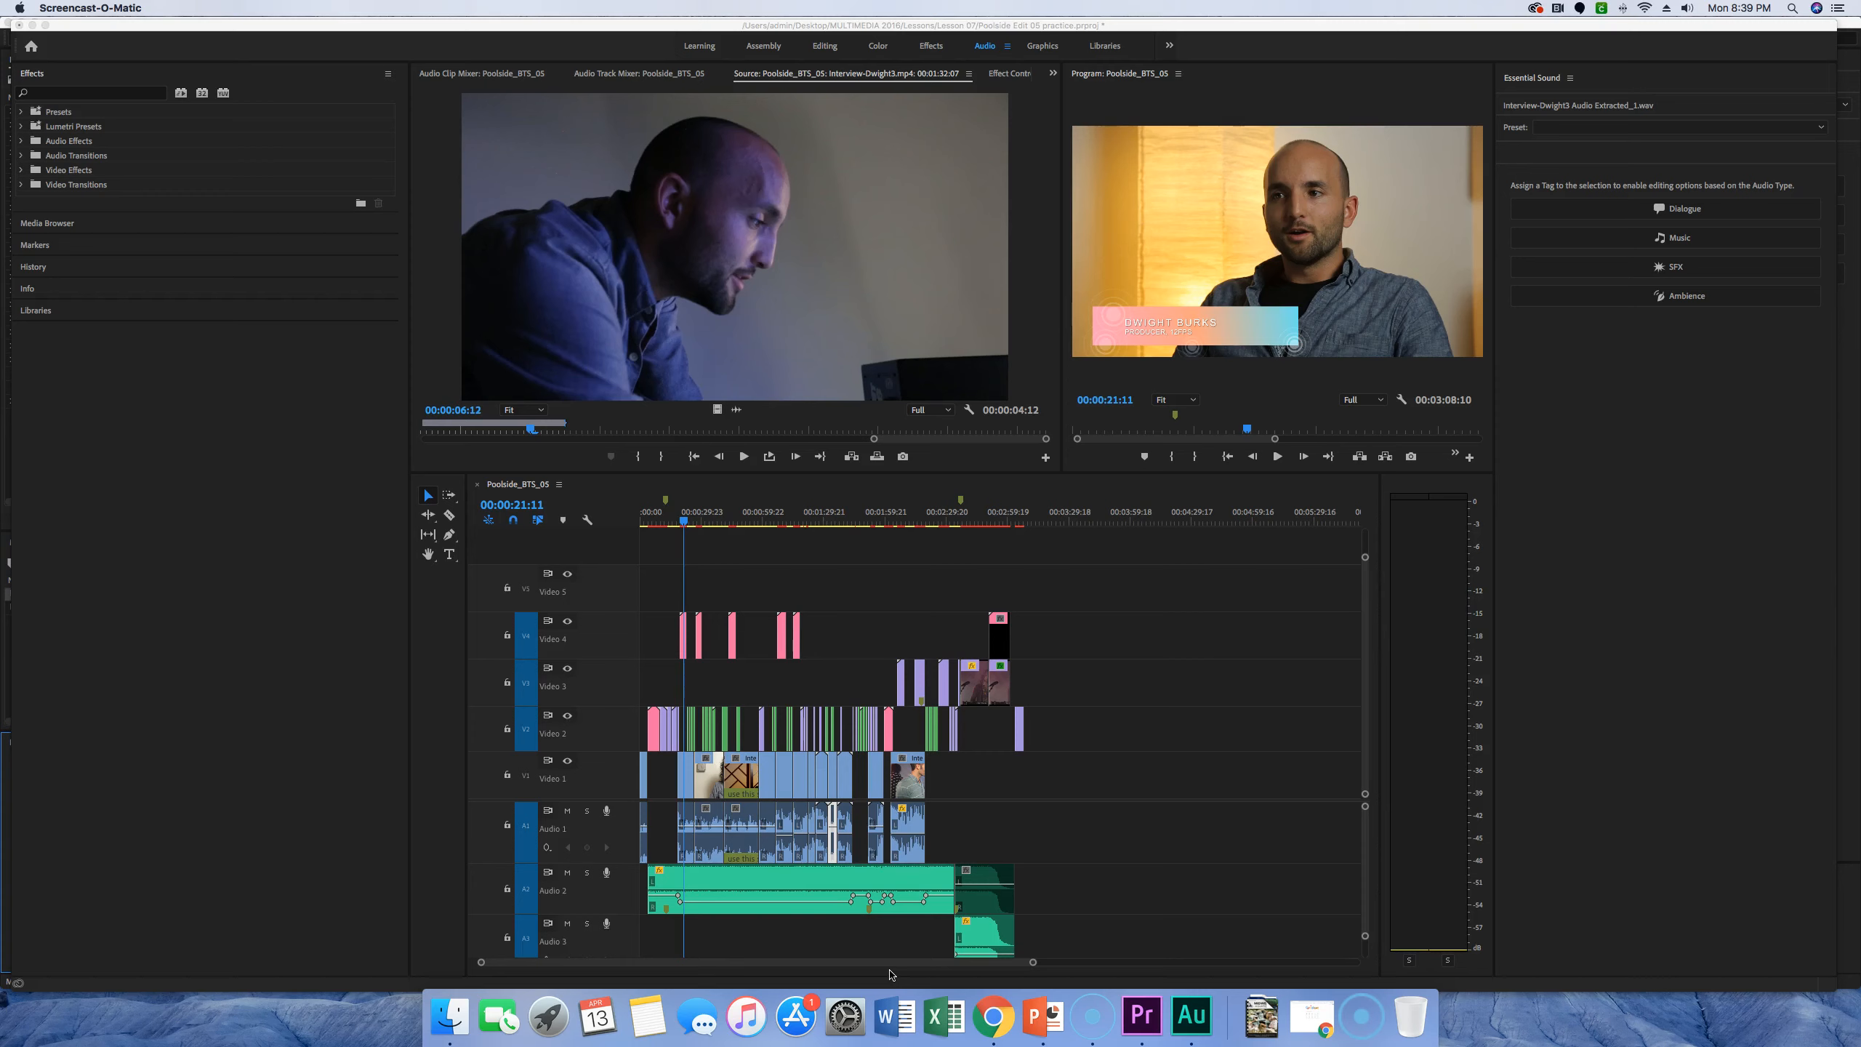
Switch to Adobe Audition
click(964, 939)
click(802, 921)
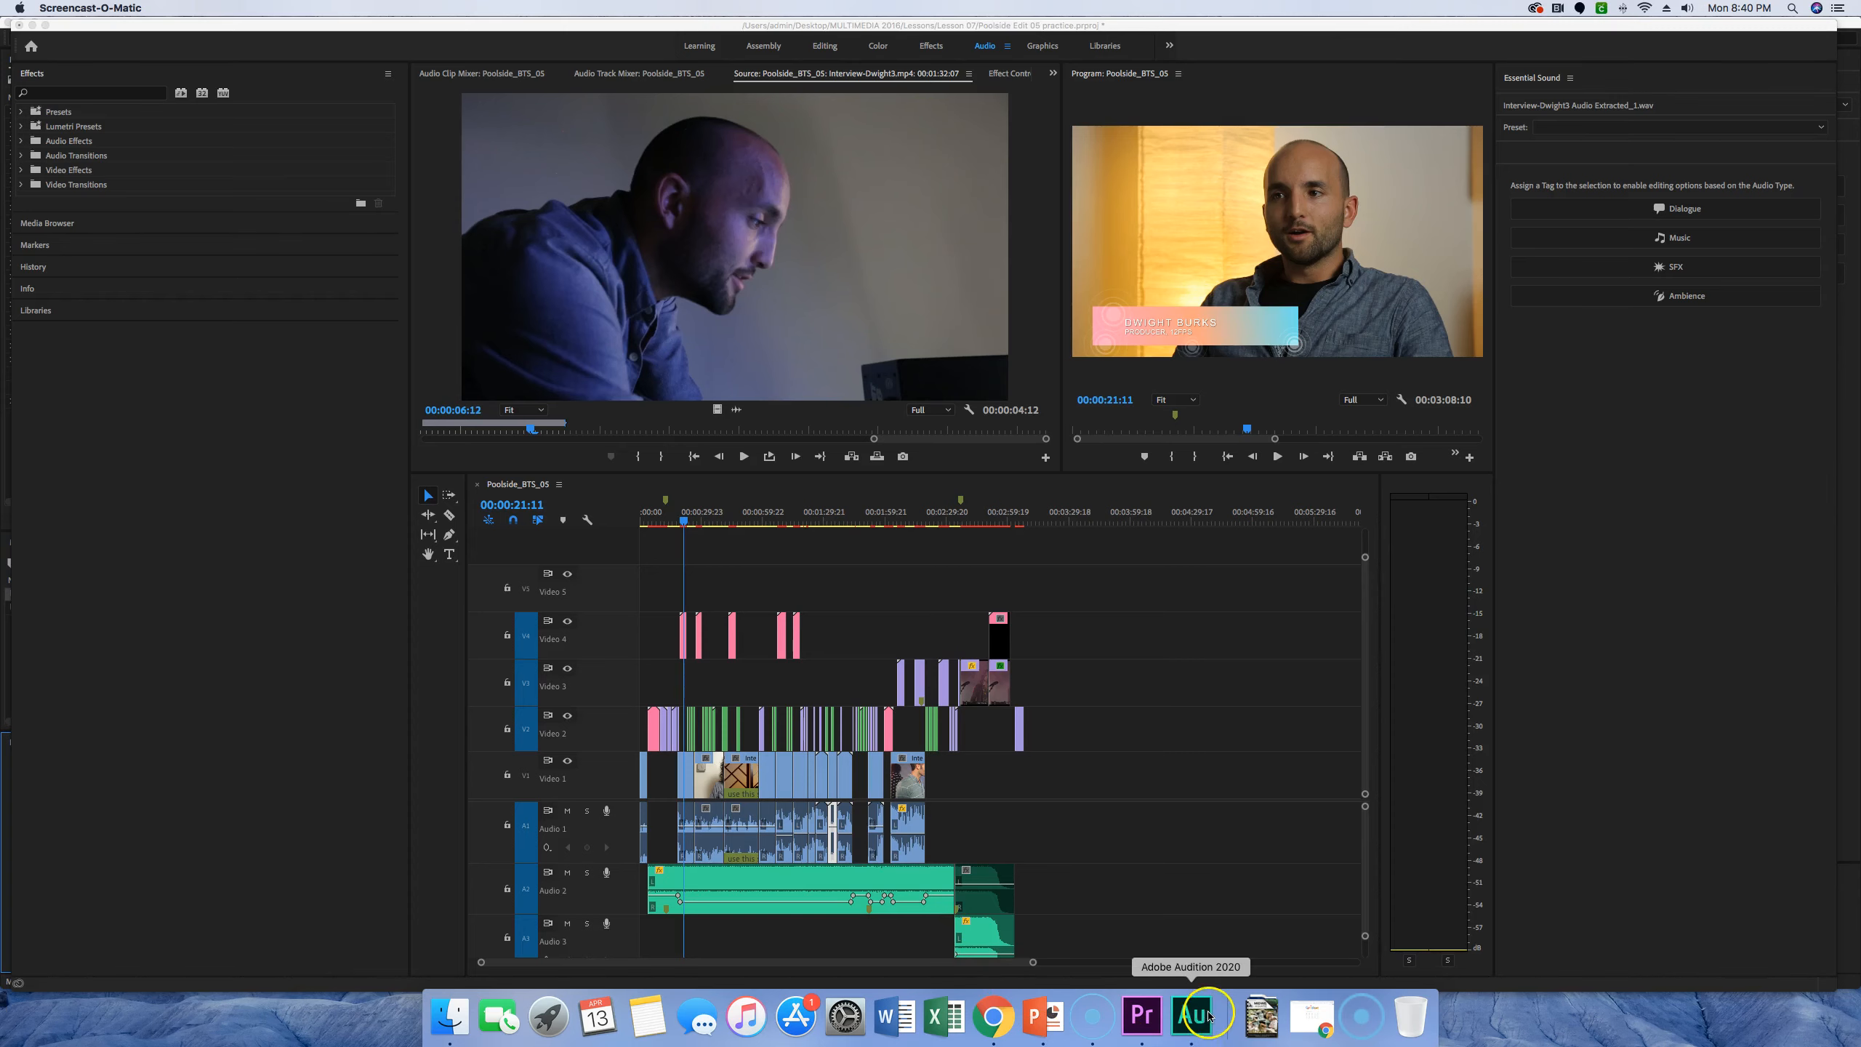
click(1205, 1016)
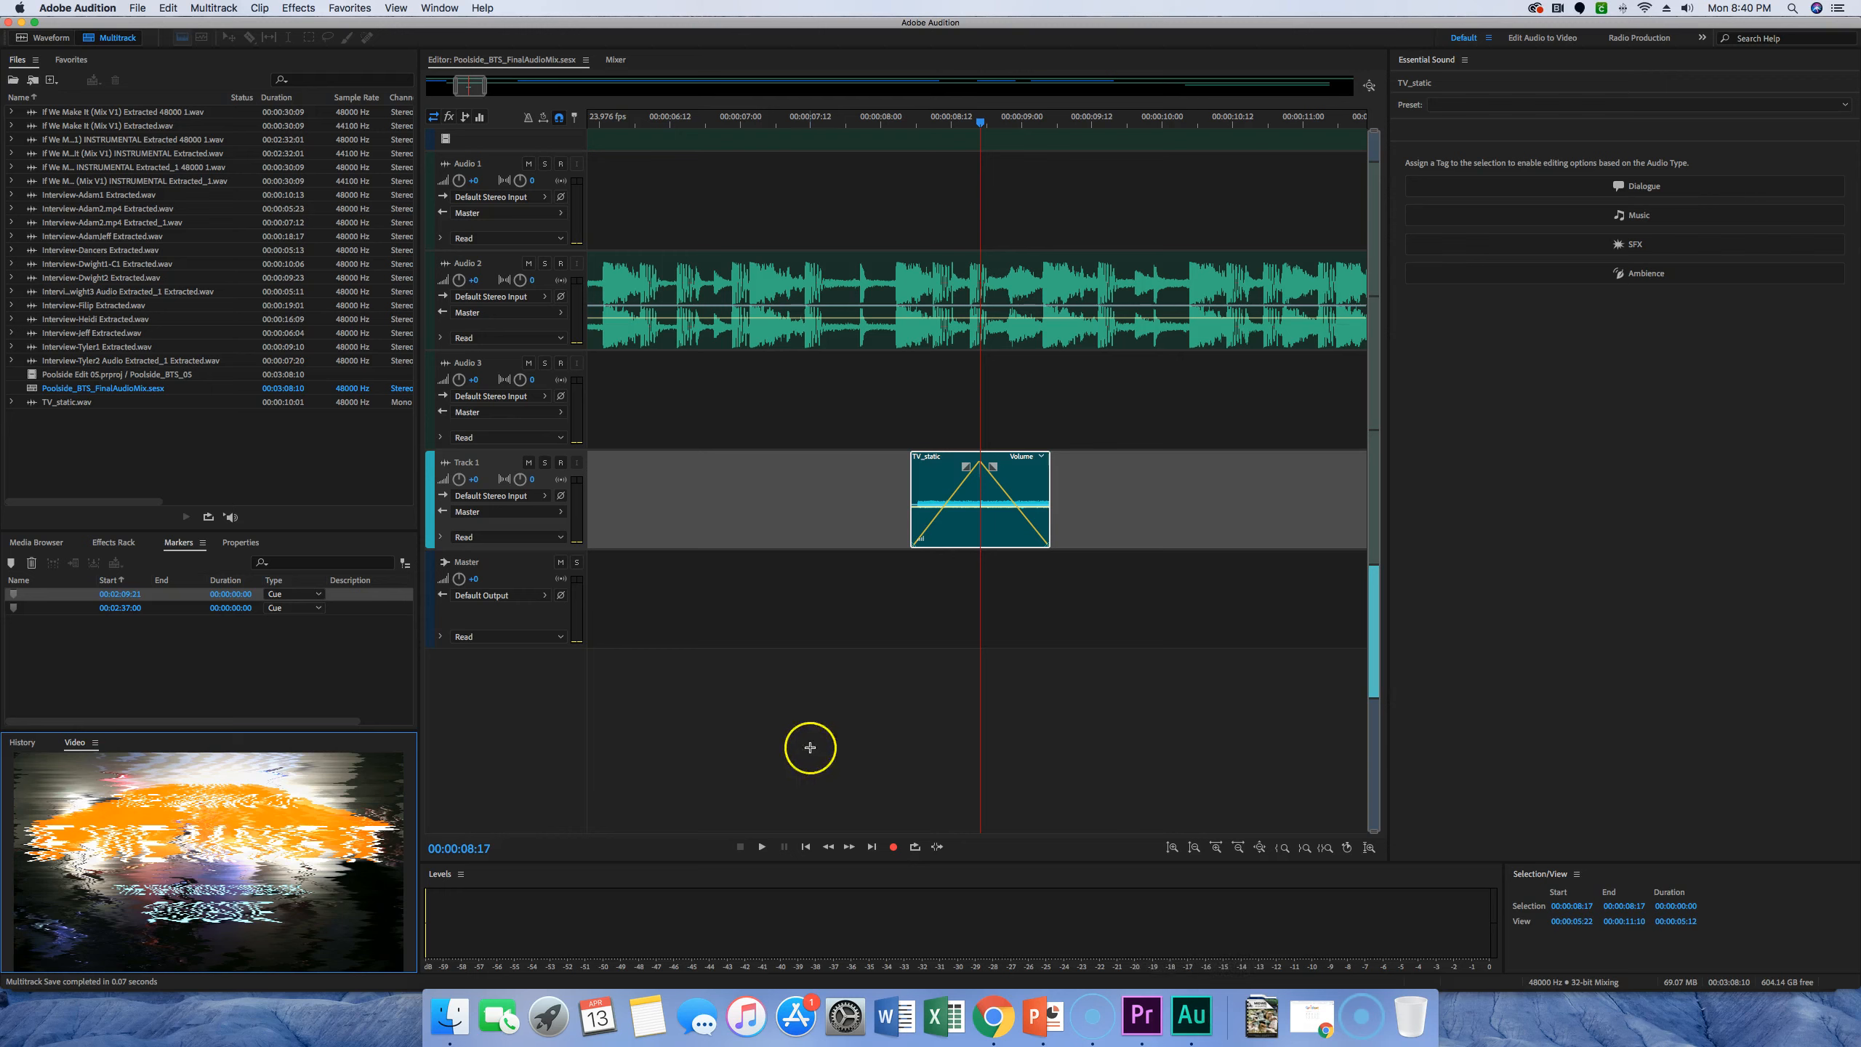
Add a Parametric Equalizer to the Audio 2 music track and apply its Loudness Maximizer preset
click(653, 261)
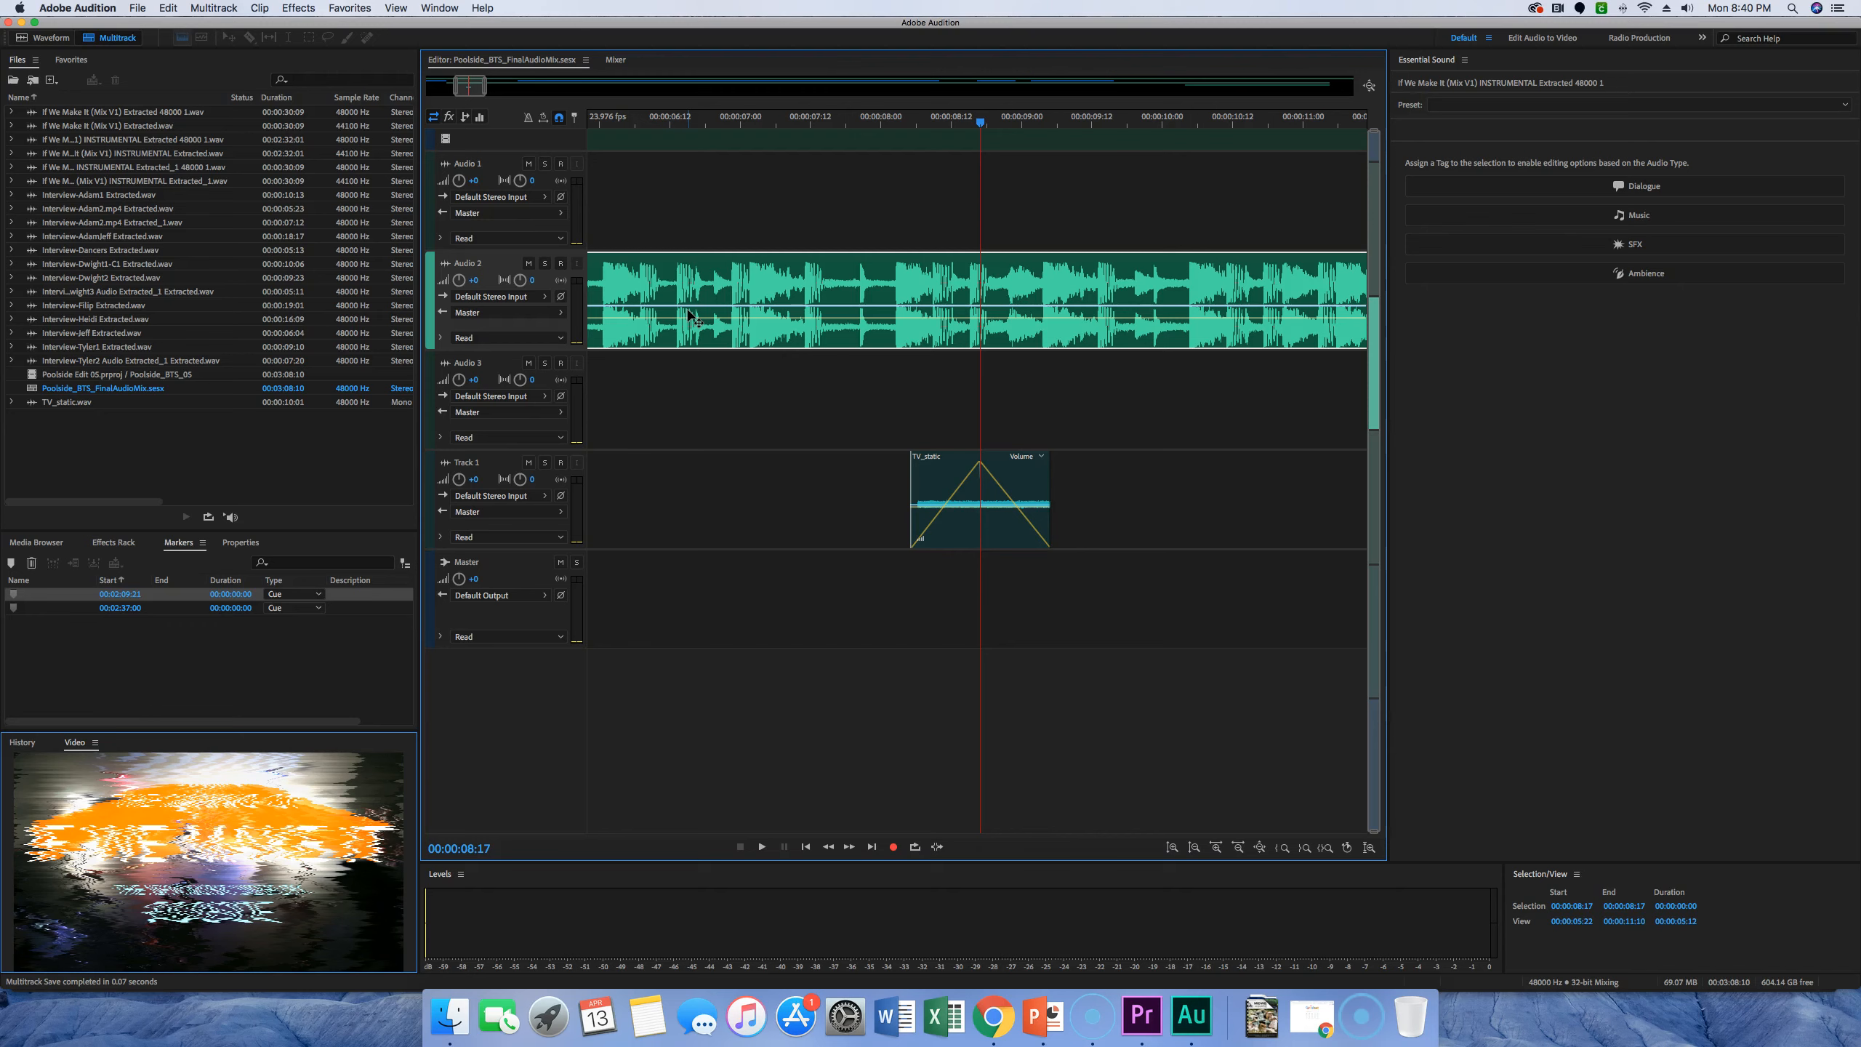
click(311, 10)
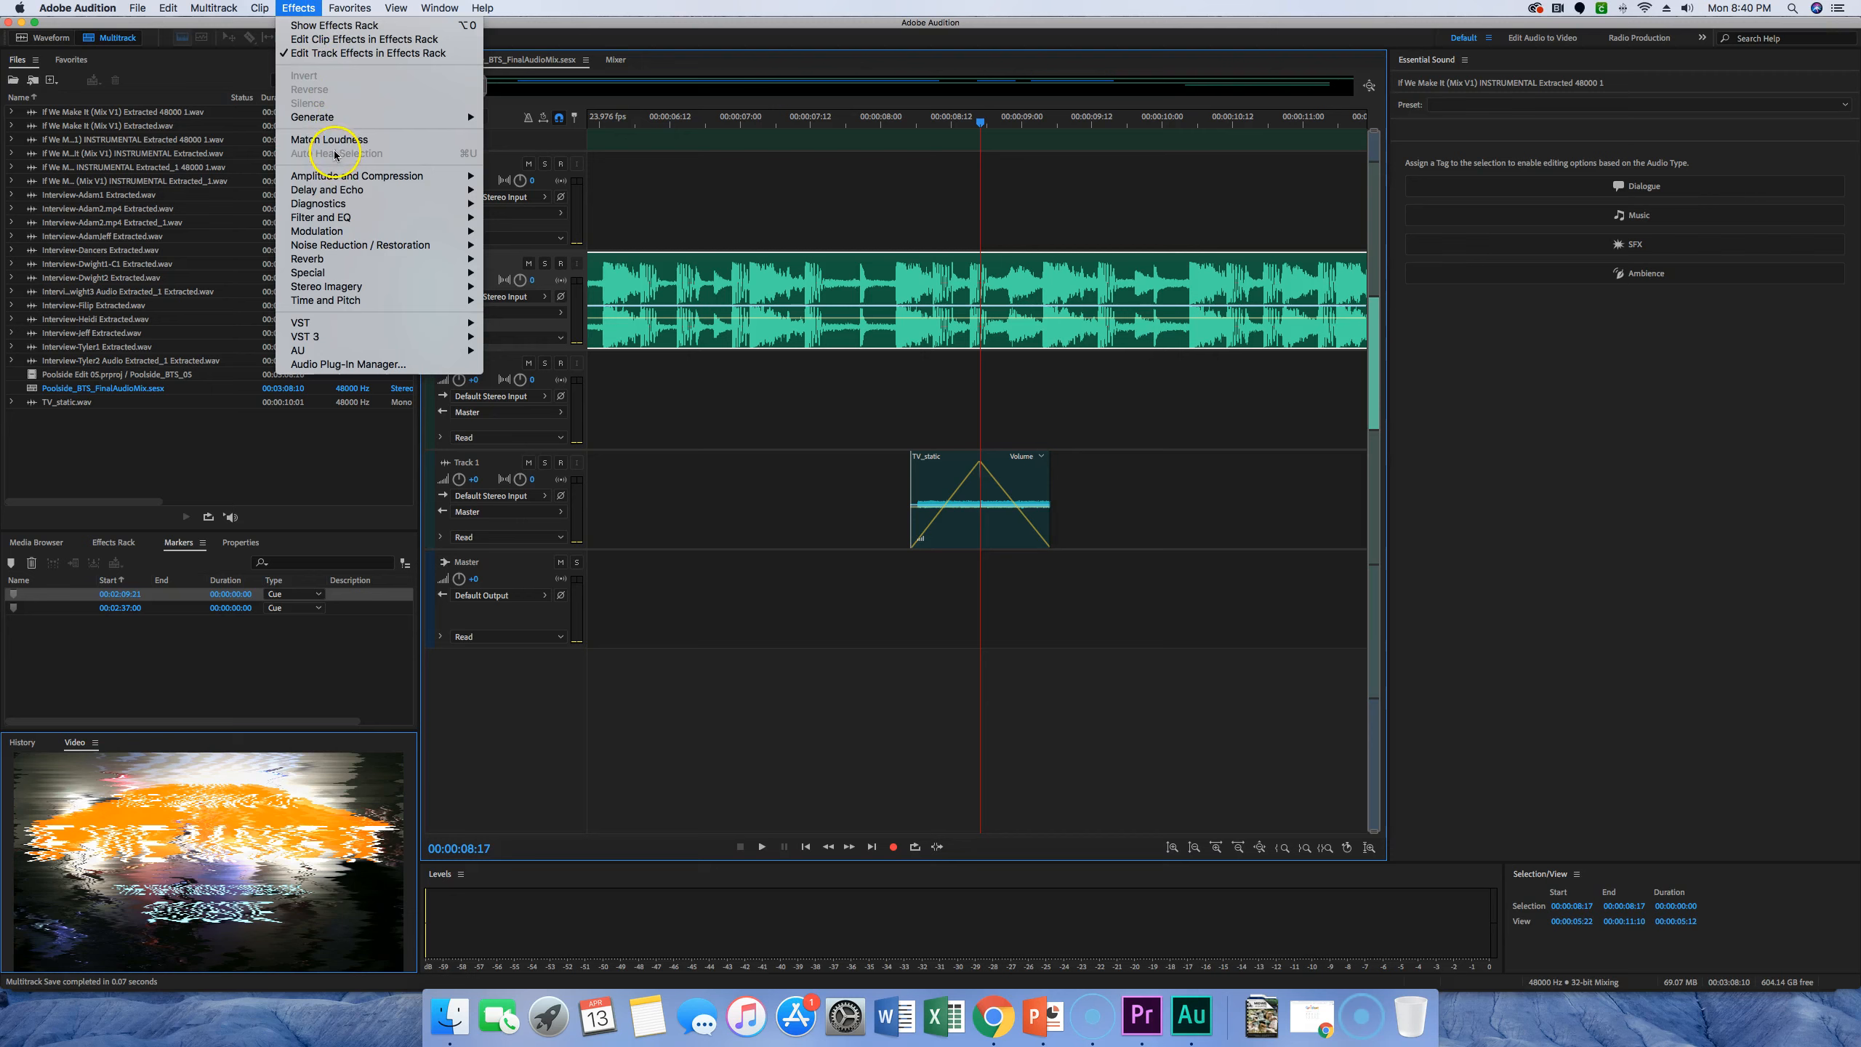
mouse_move(341, 219)
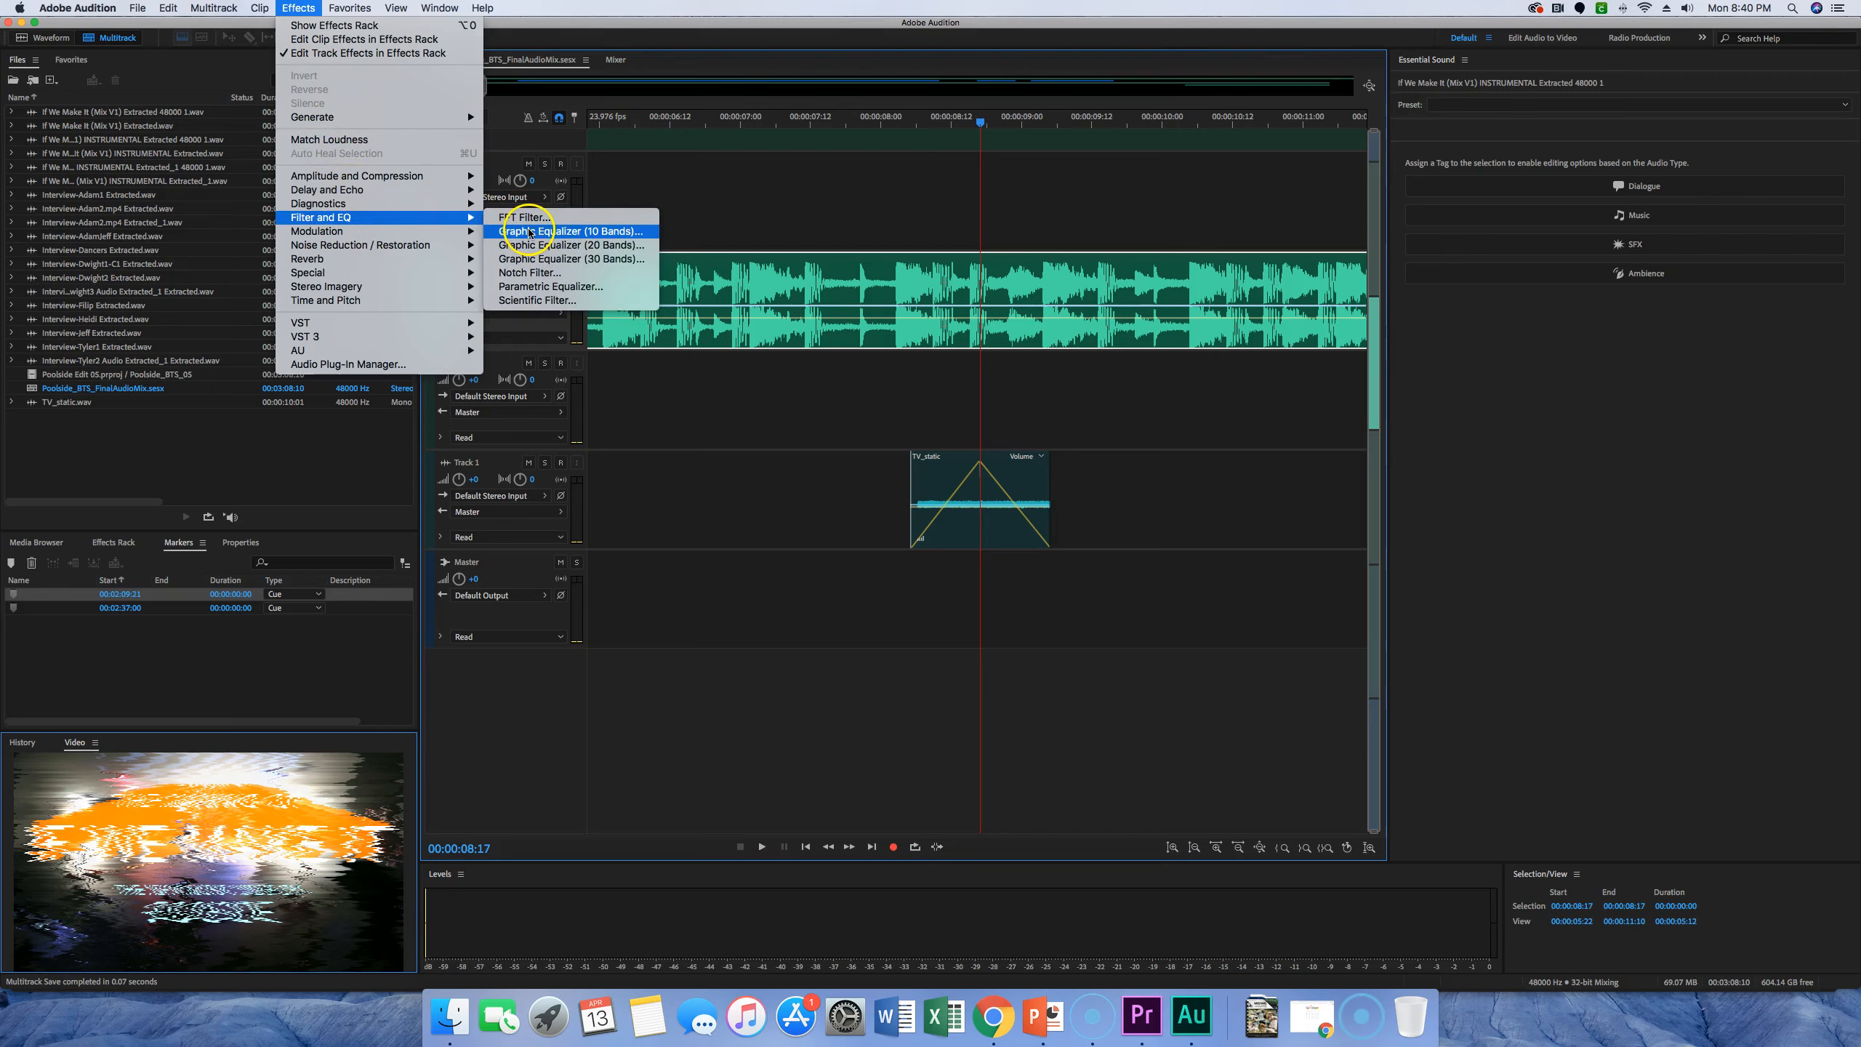
click(548, 285)
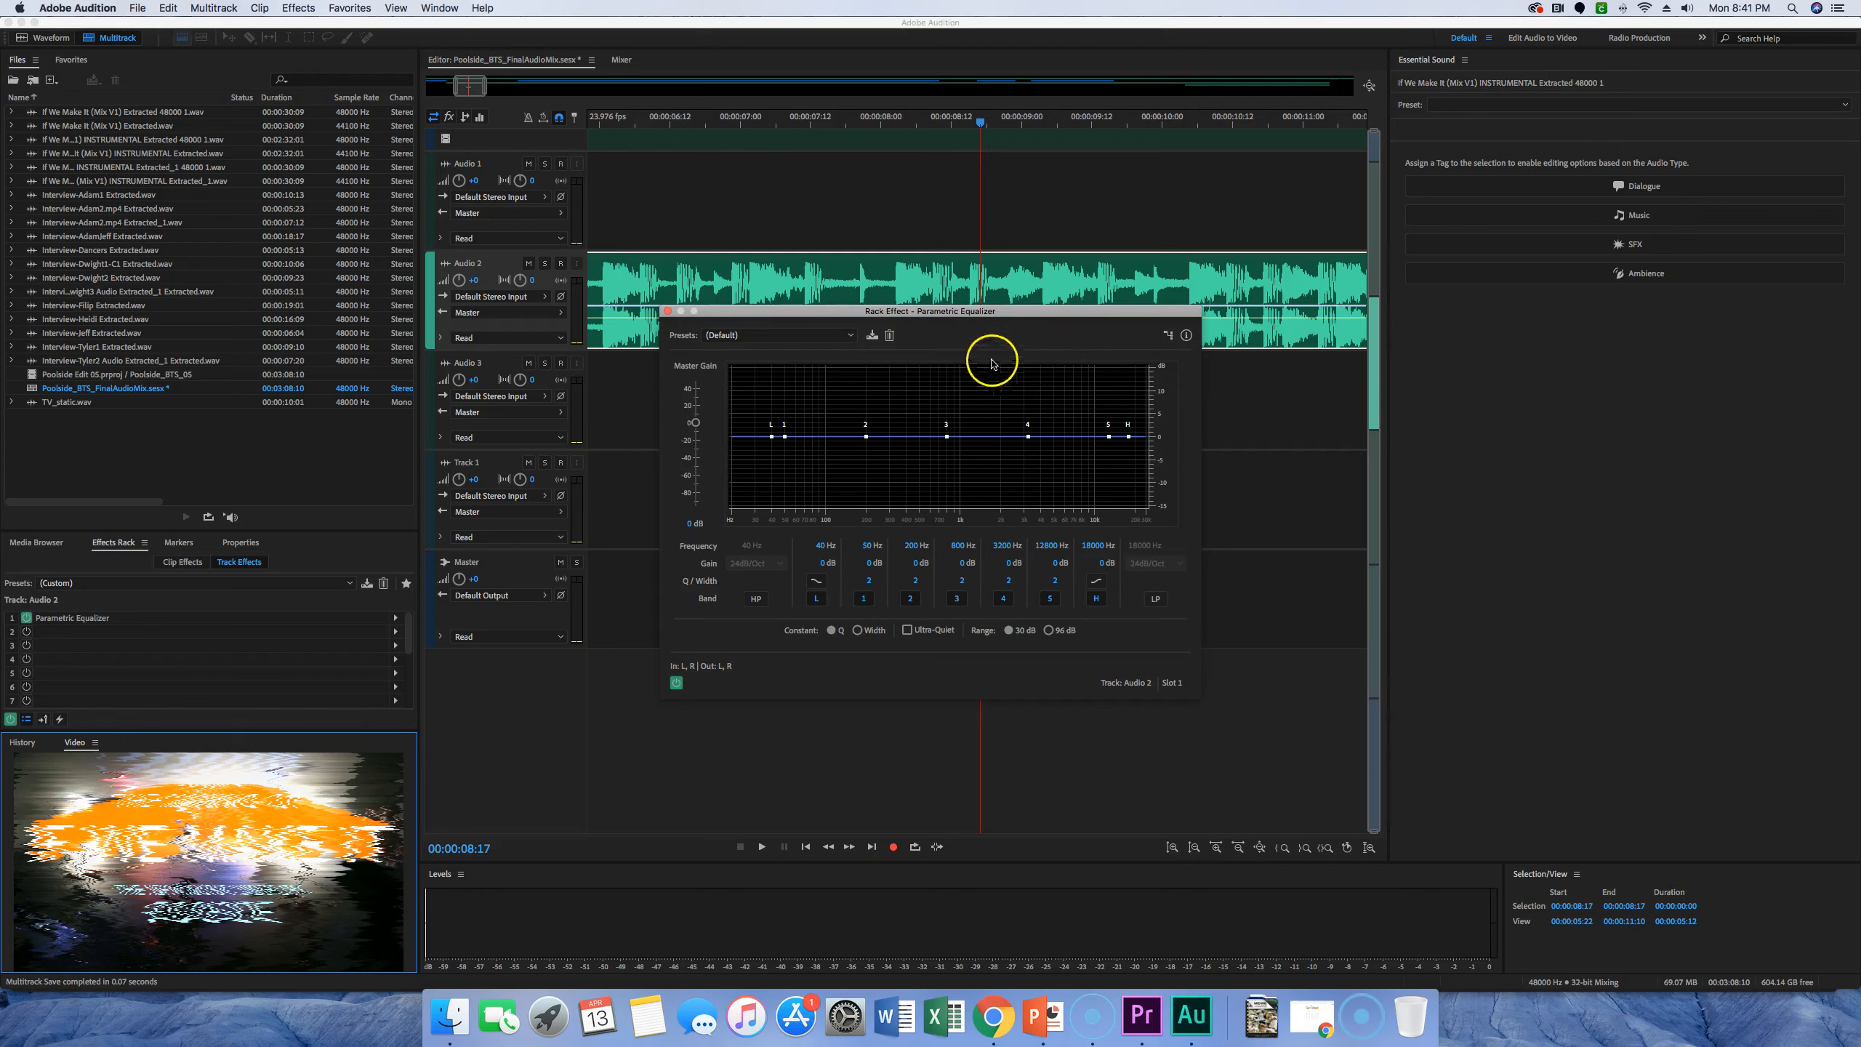
drag(988, 312, 989, 146)
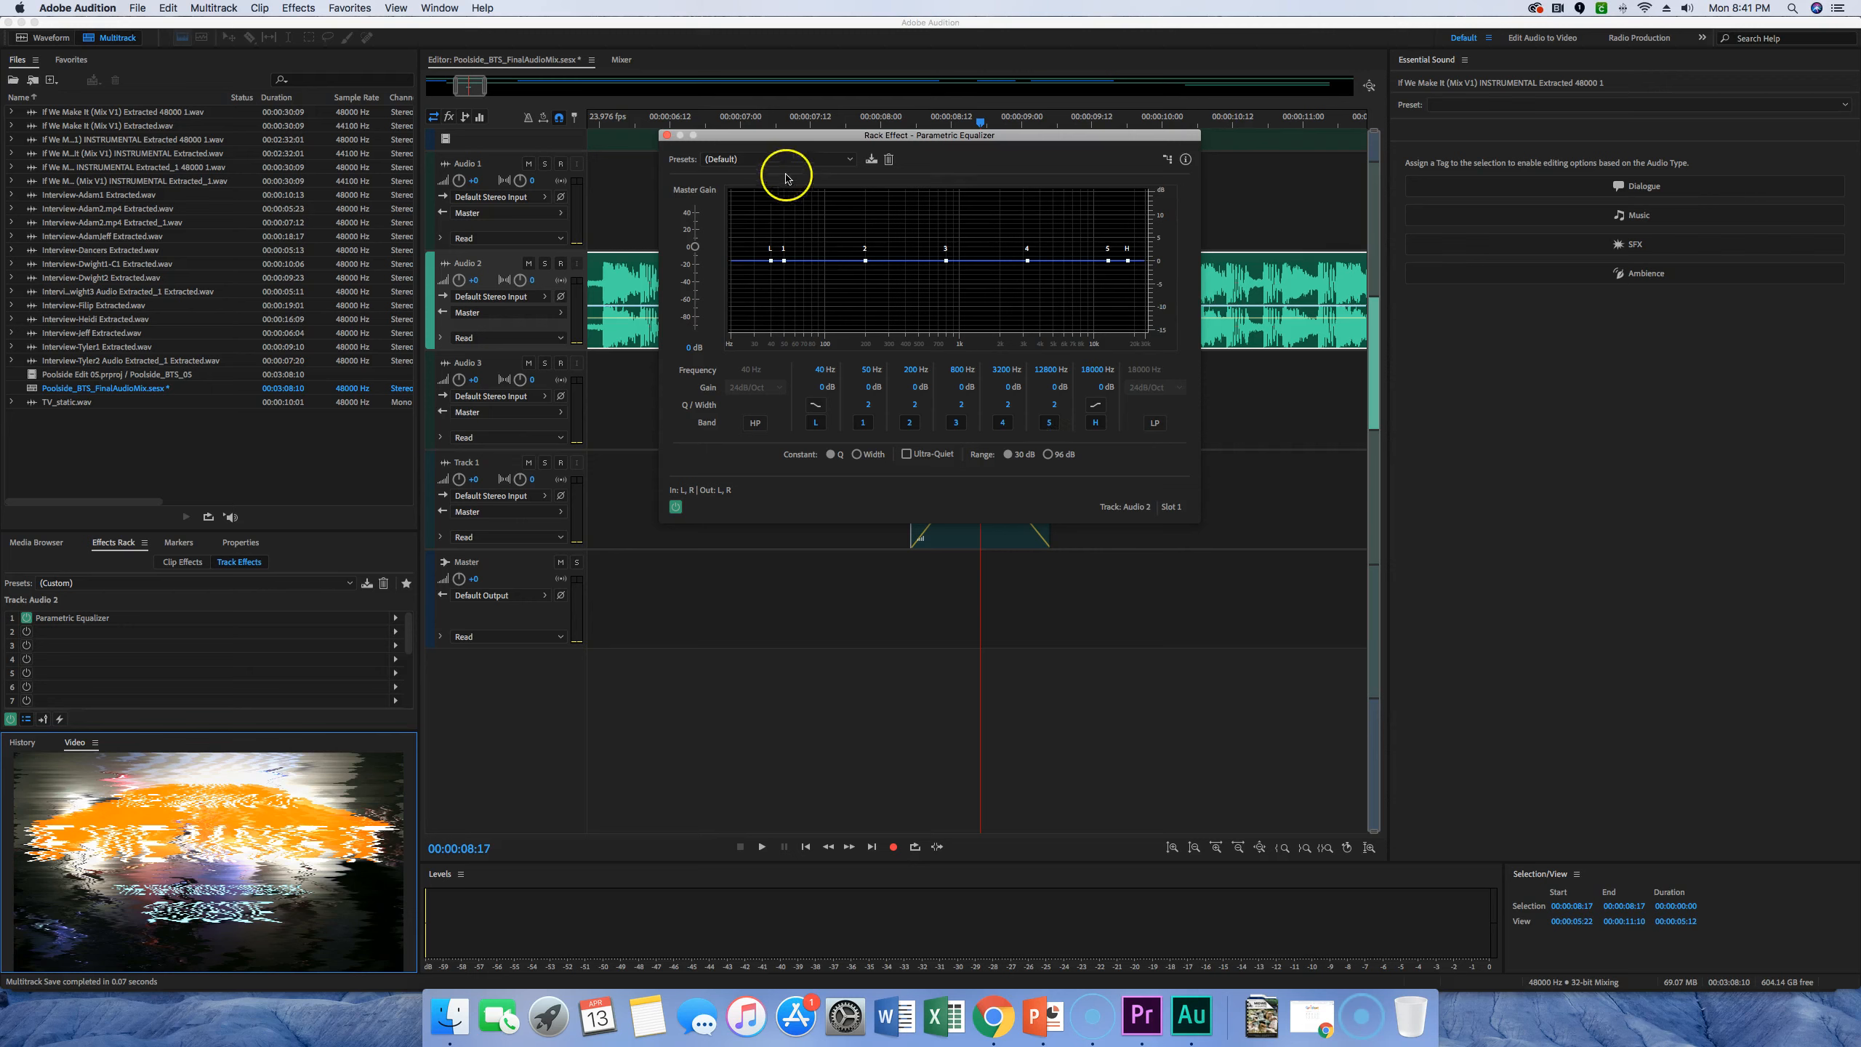
click(843, 159)
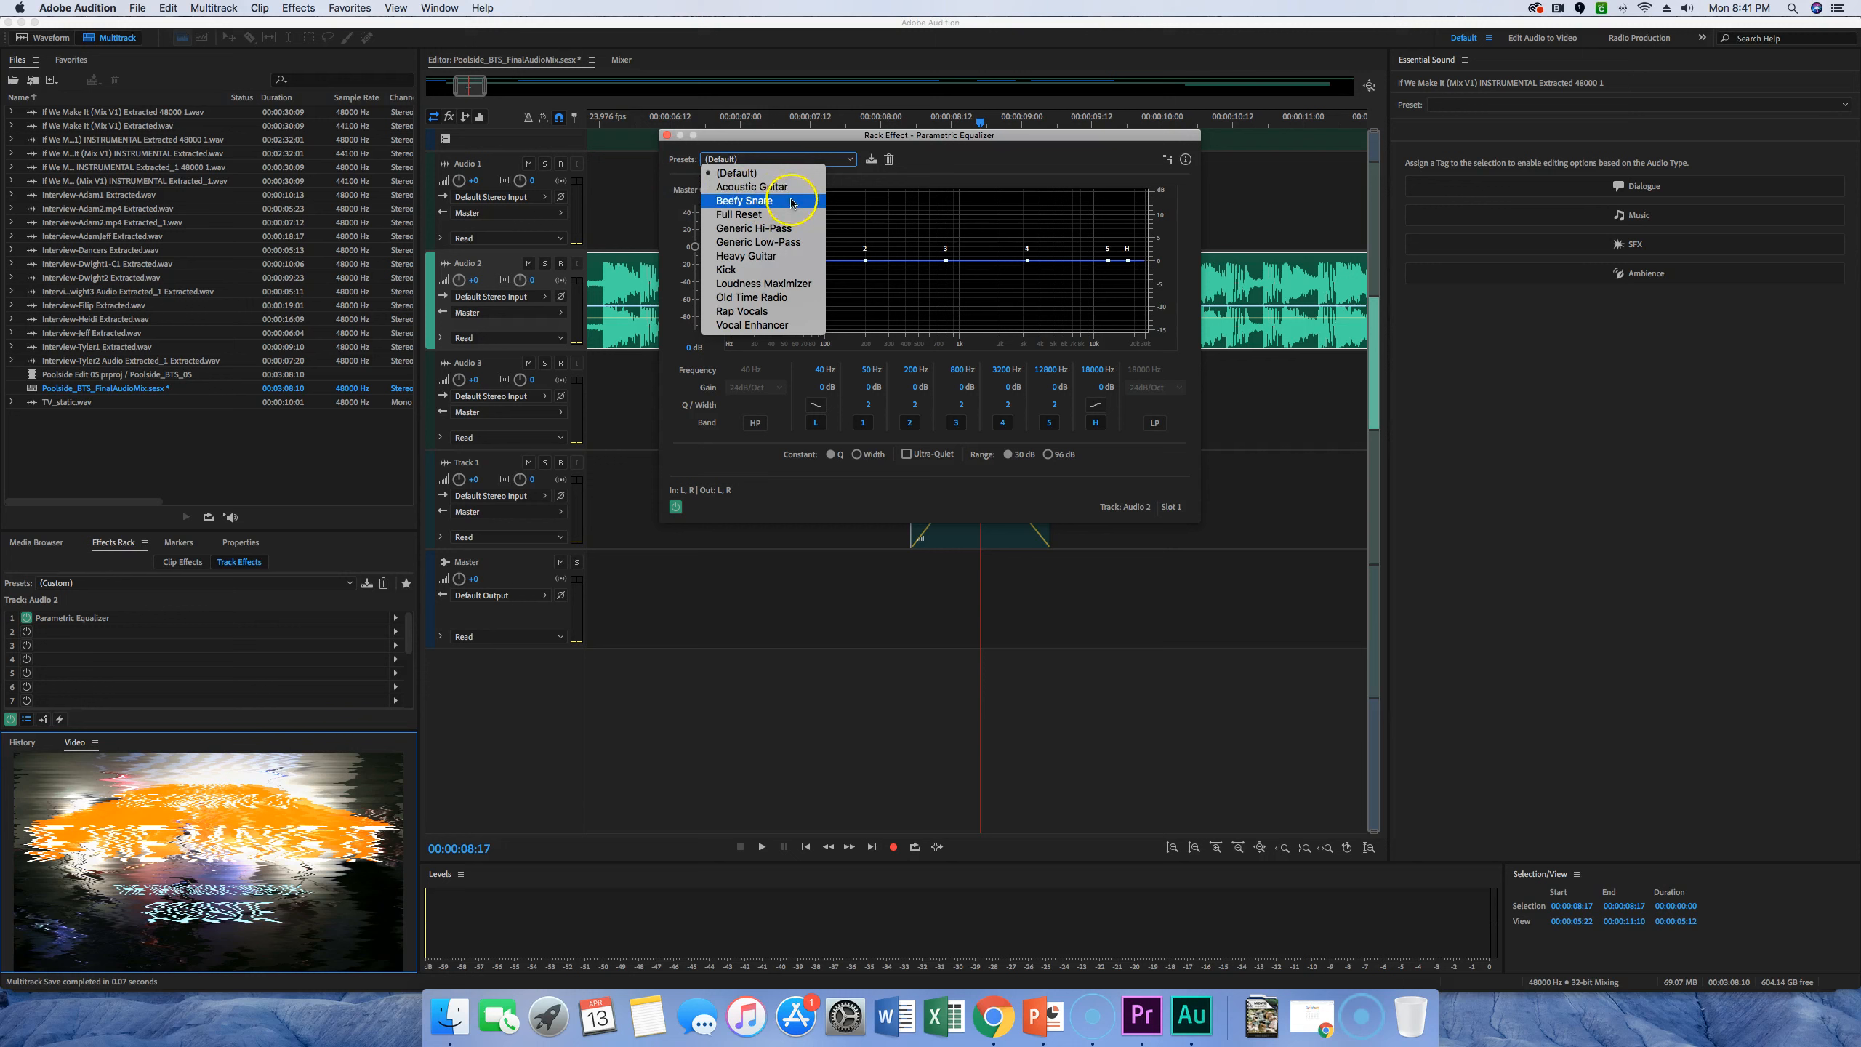
click(754, 285)
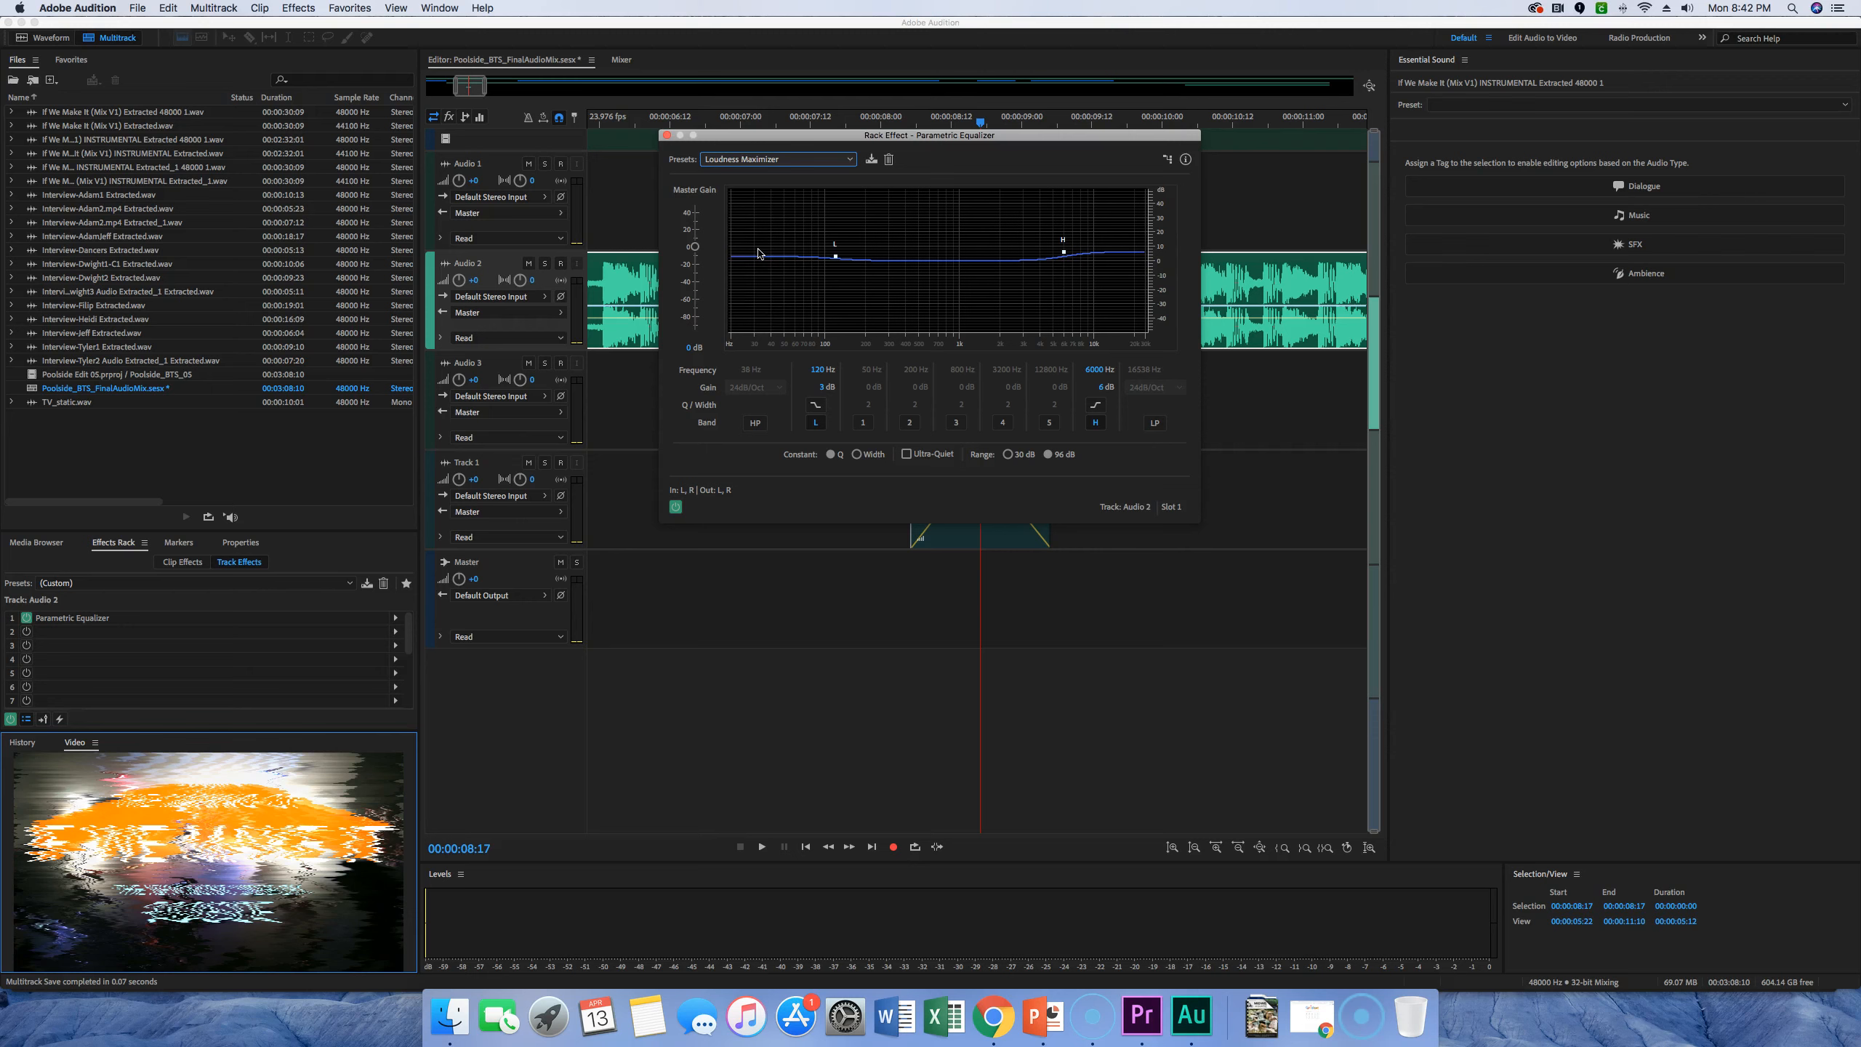
click(666, 136)
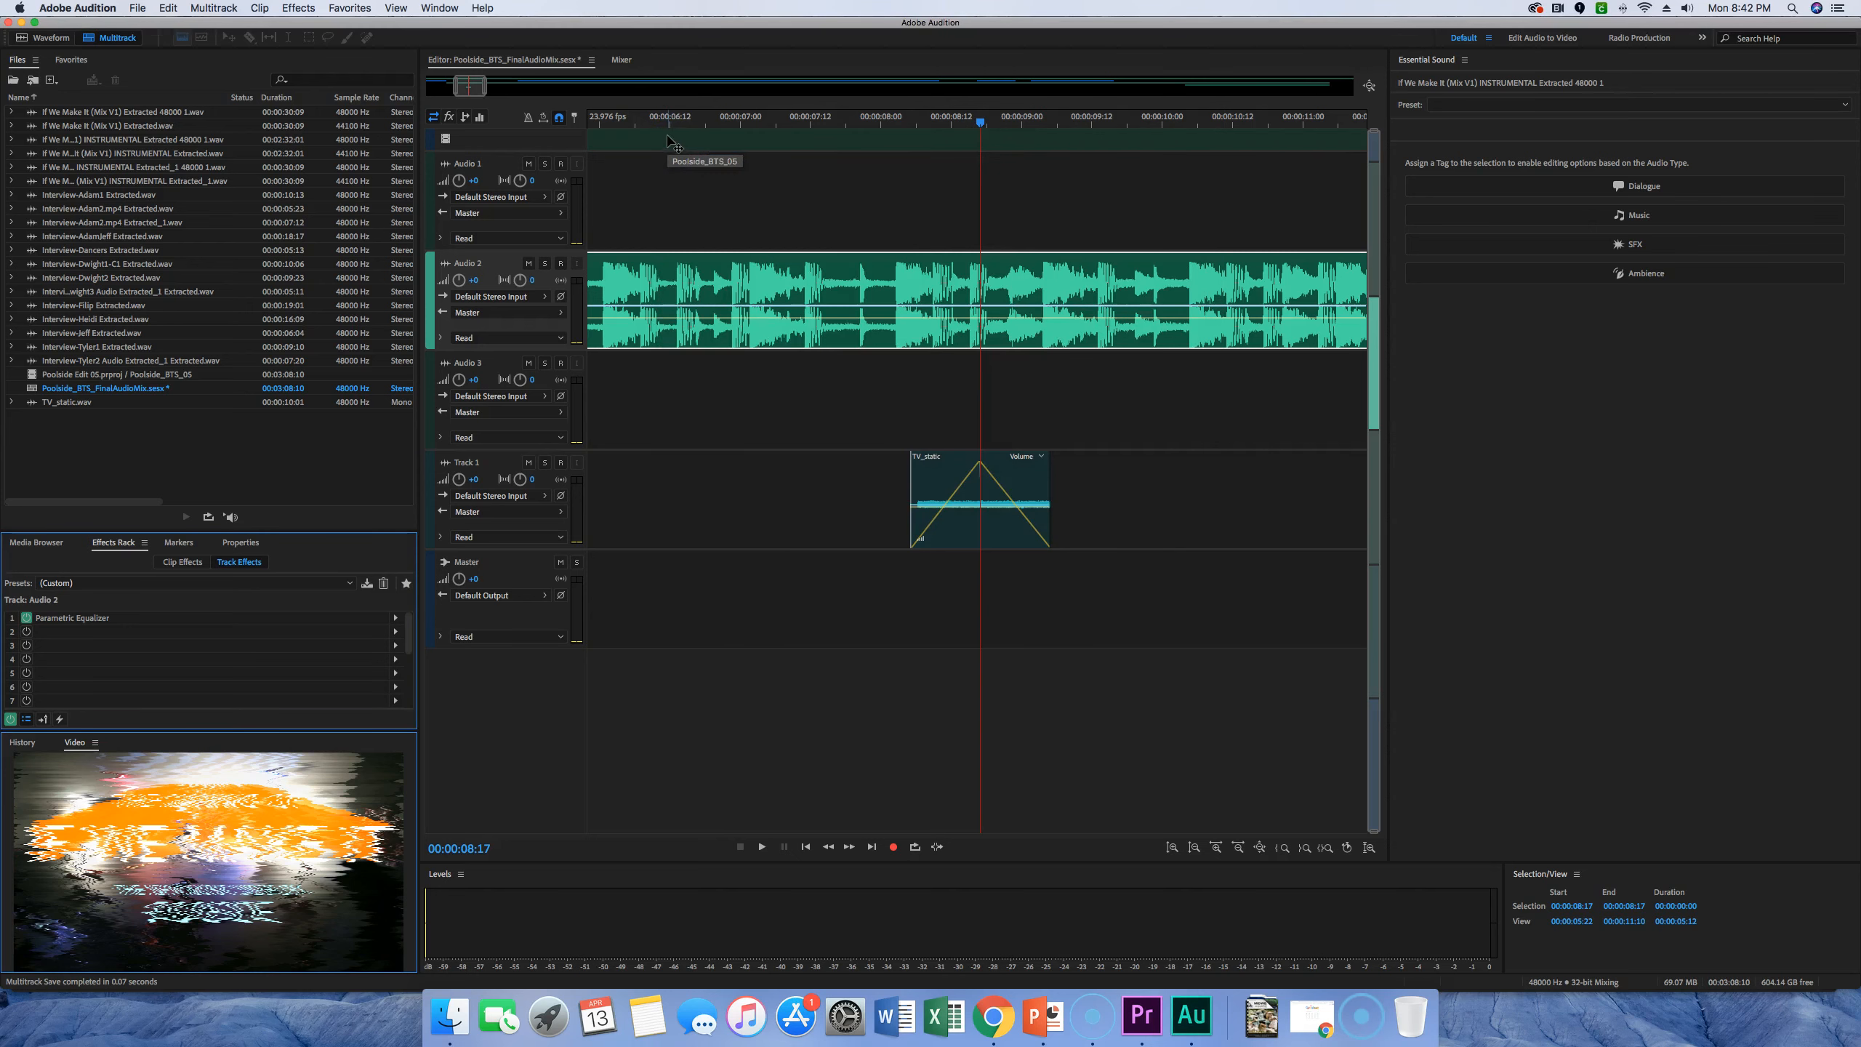
Select the Audio 1 track and enlarge the Effects Rack so that it shows ten effect slots
click(728, 179)
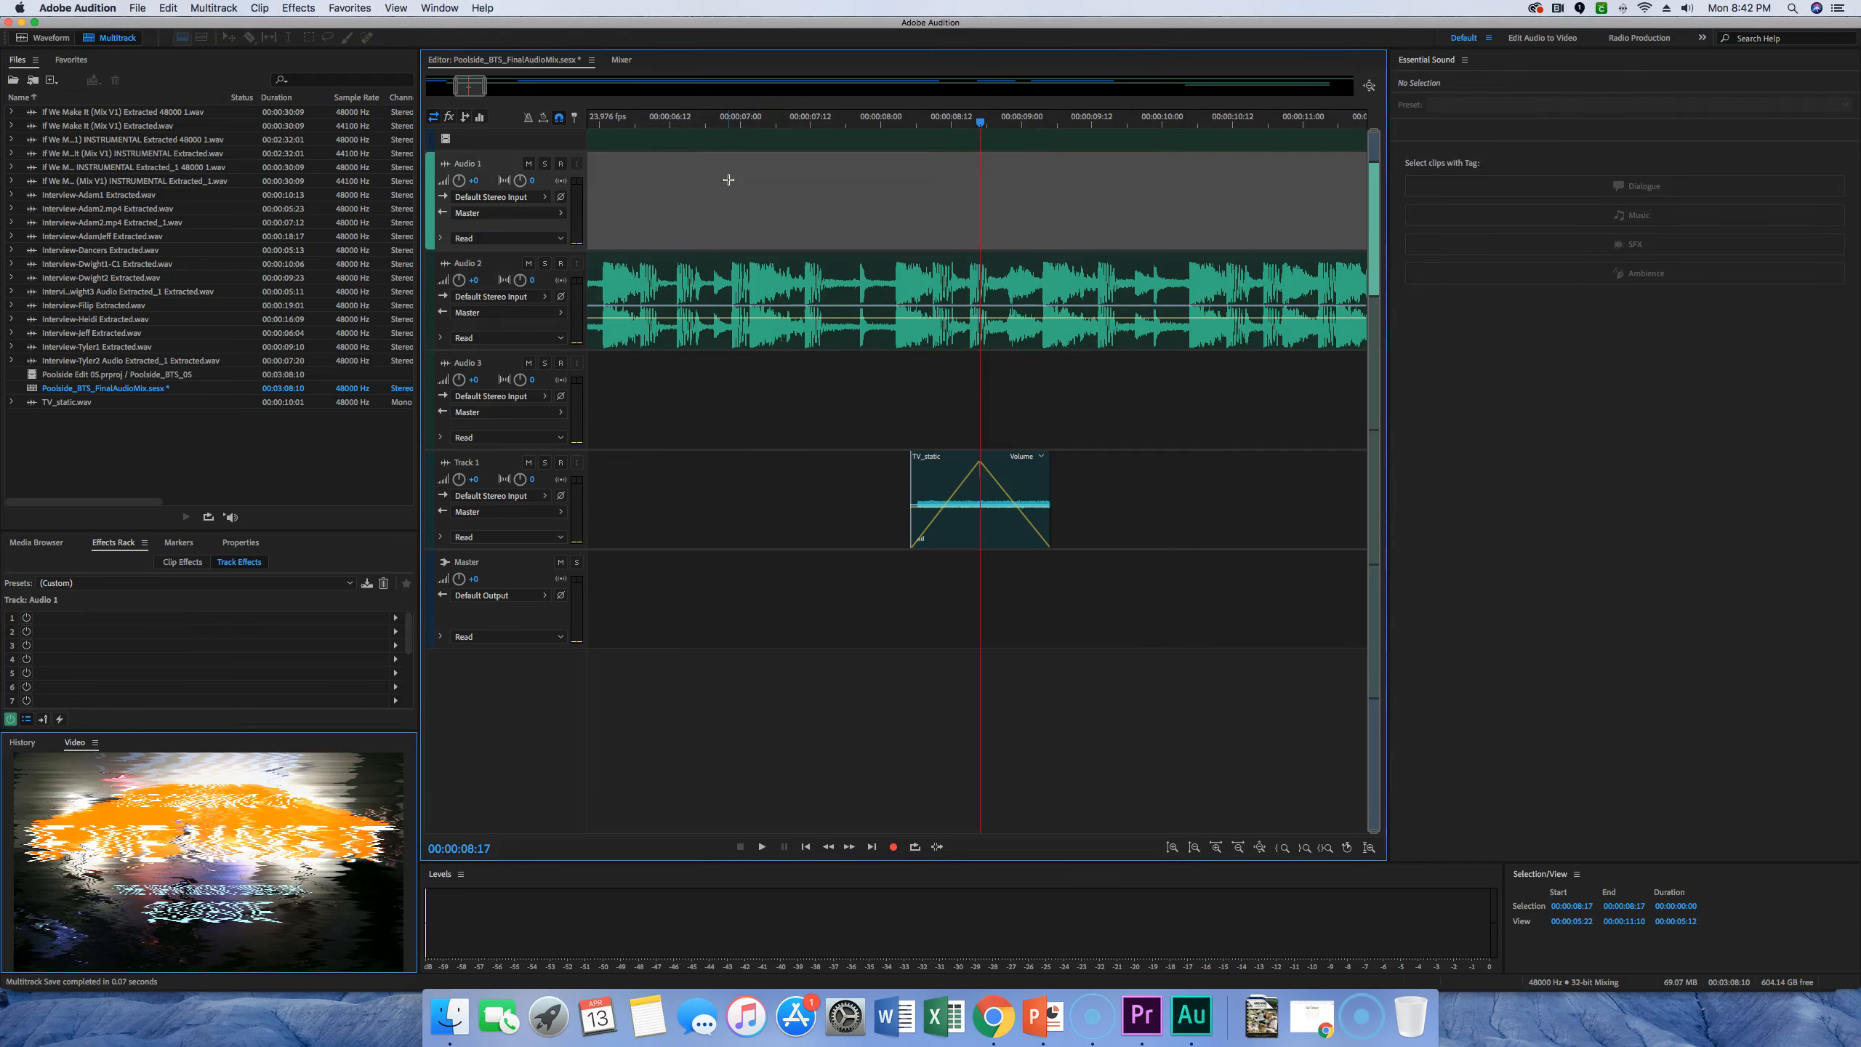
click(730, 187)
click(749, 188)
click(582, 256)
click(34, 1003)
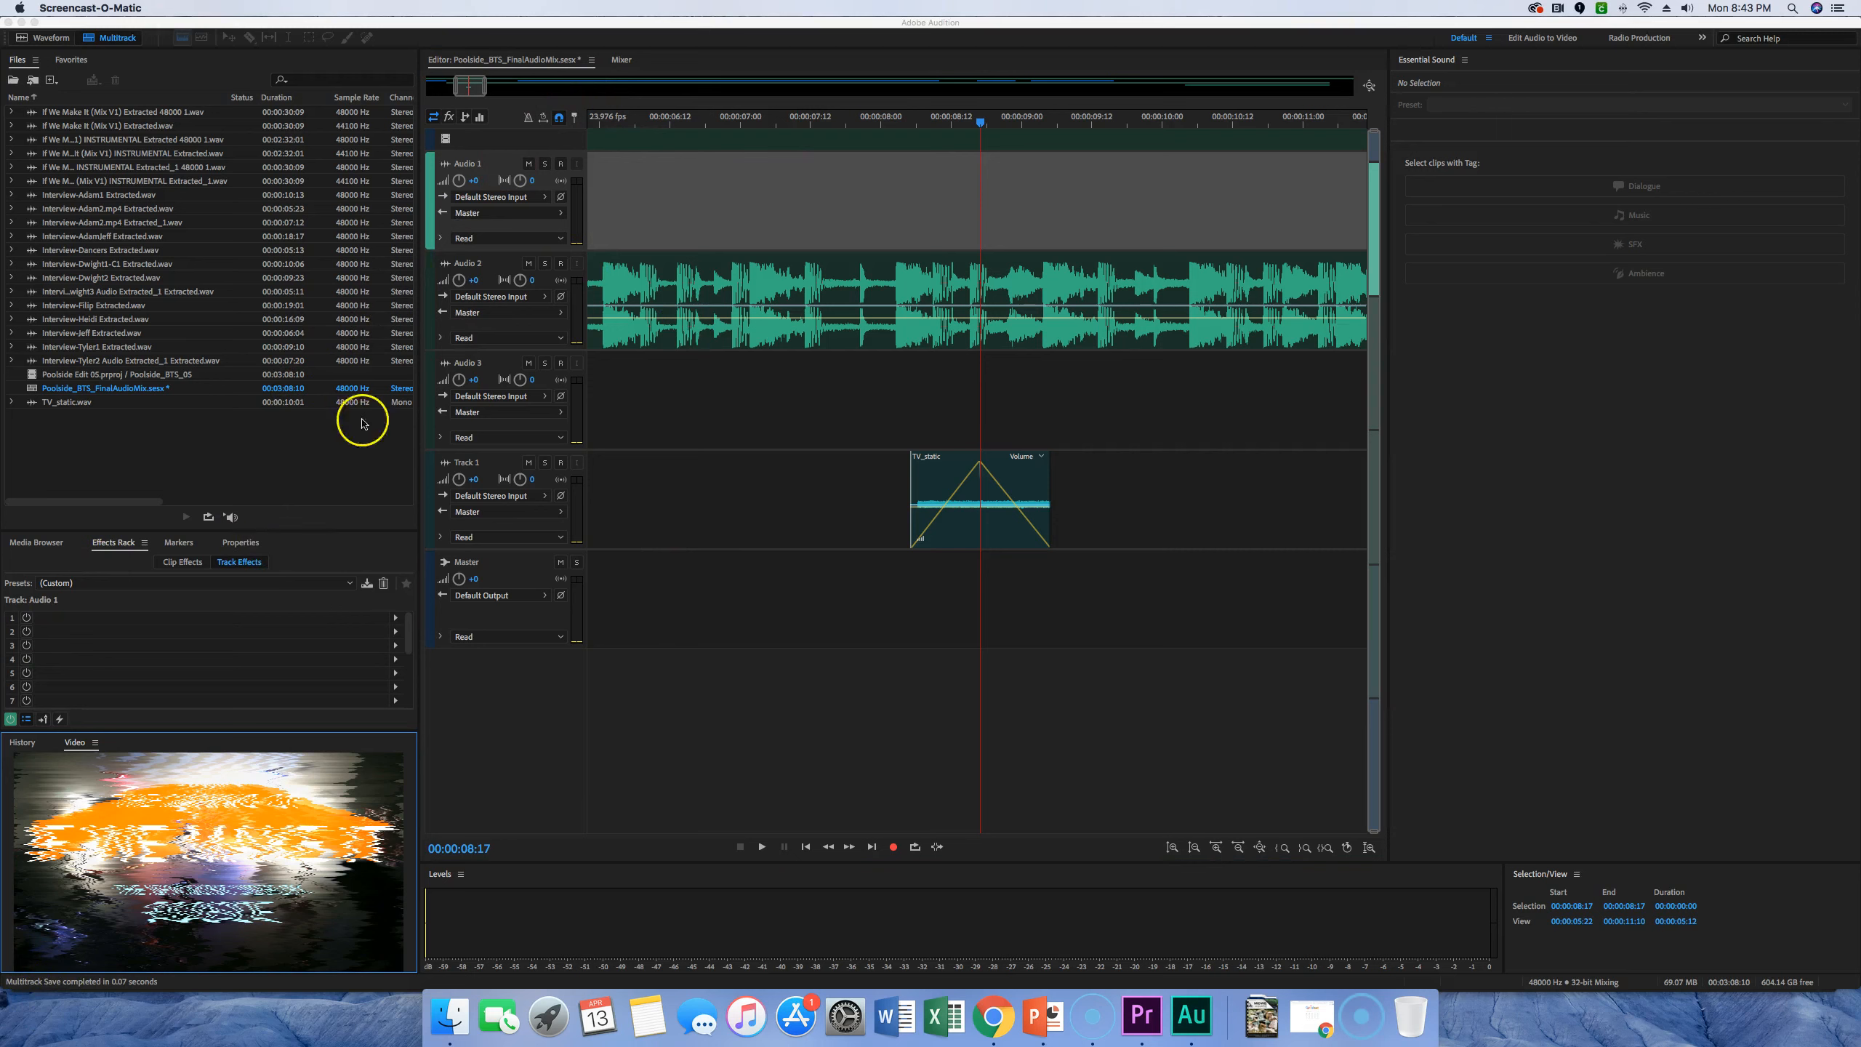
click(336, 585)
click(103, 473)
click(37, 561)
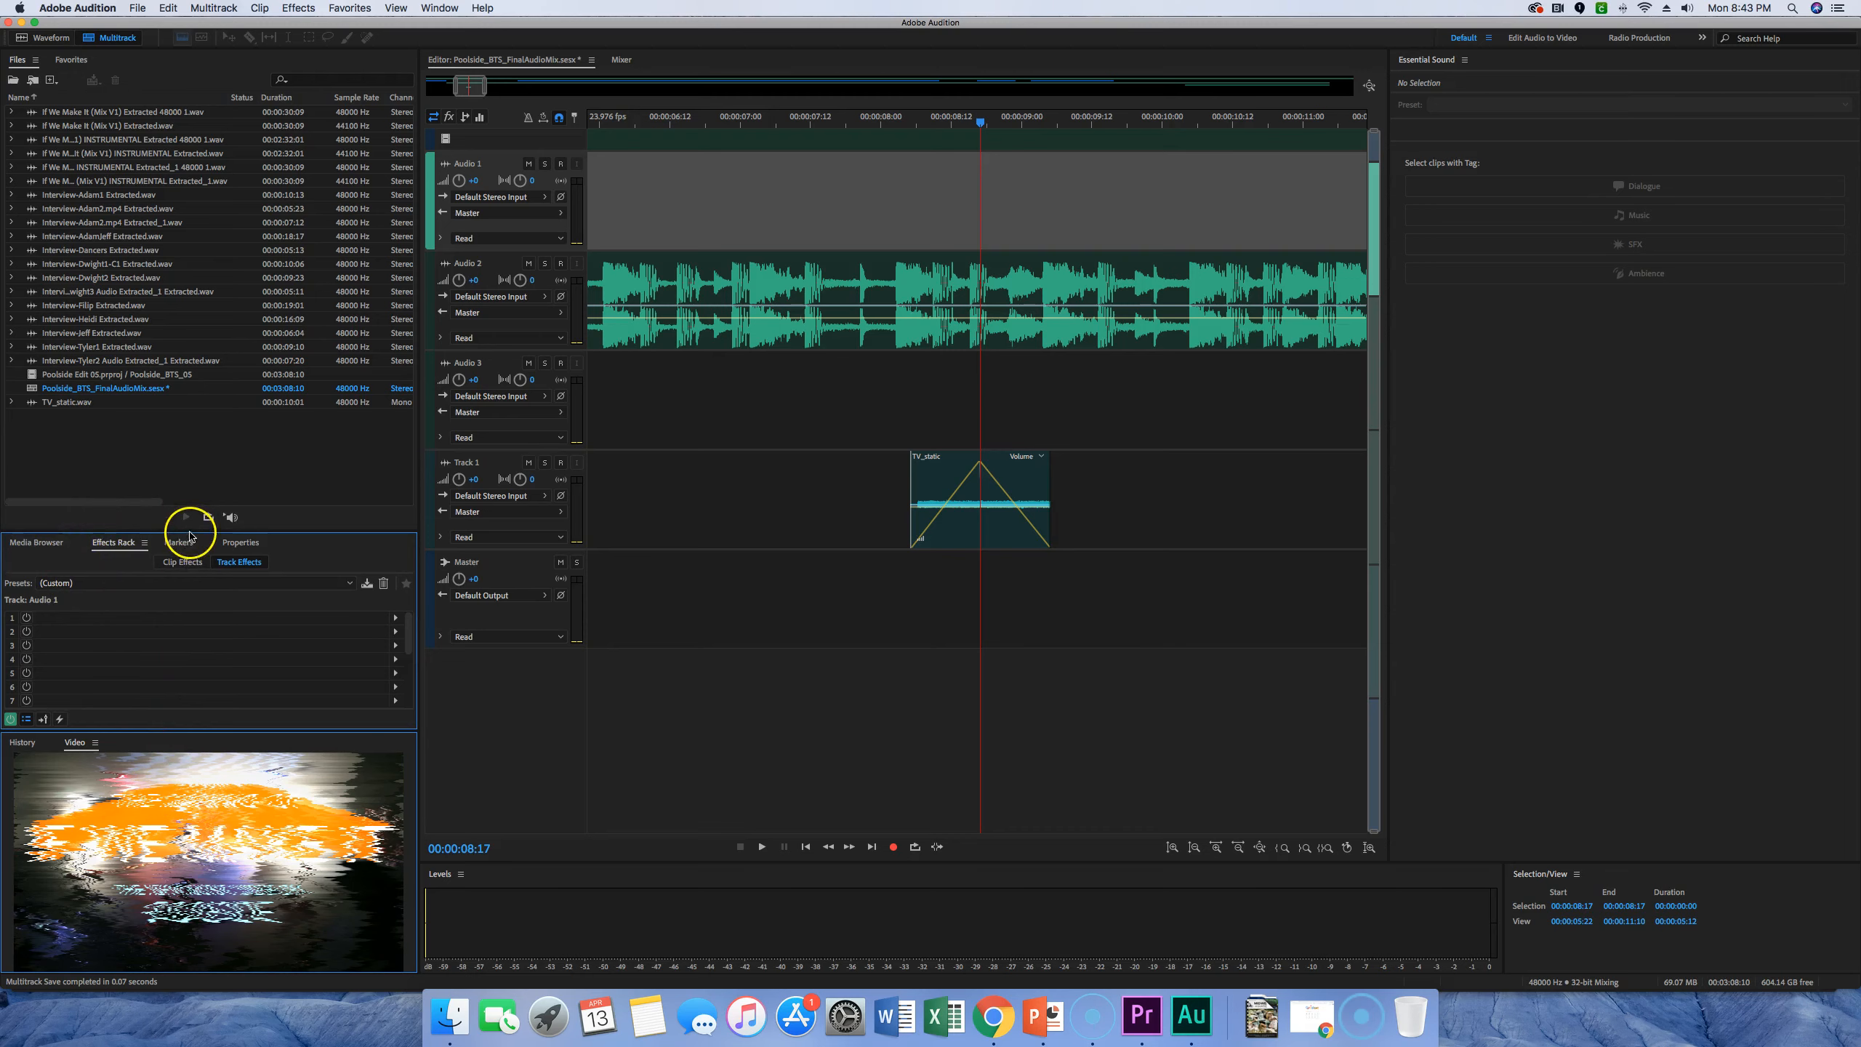
drag(190, 532, 193, 484)
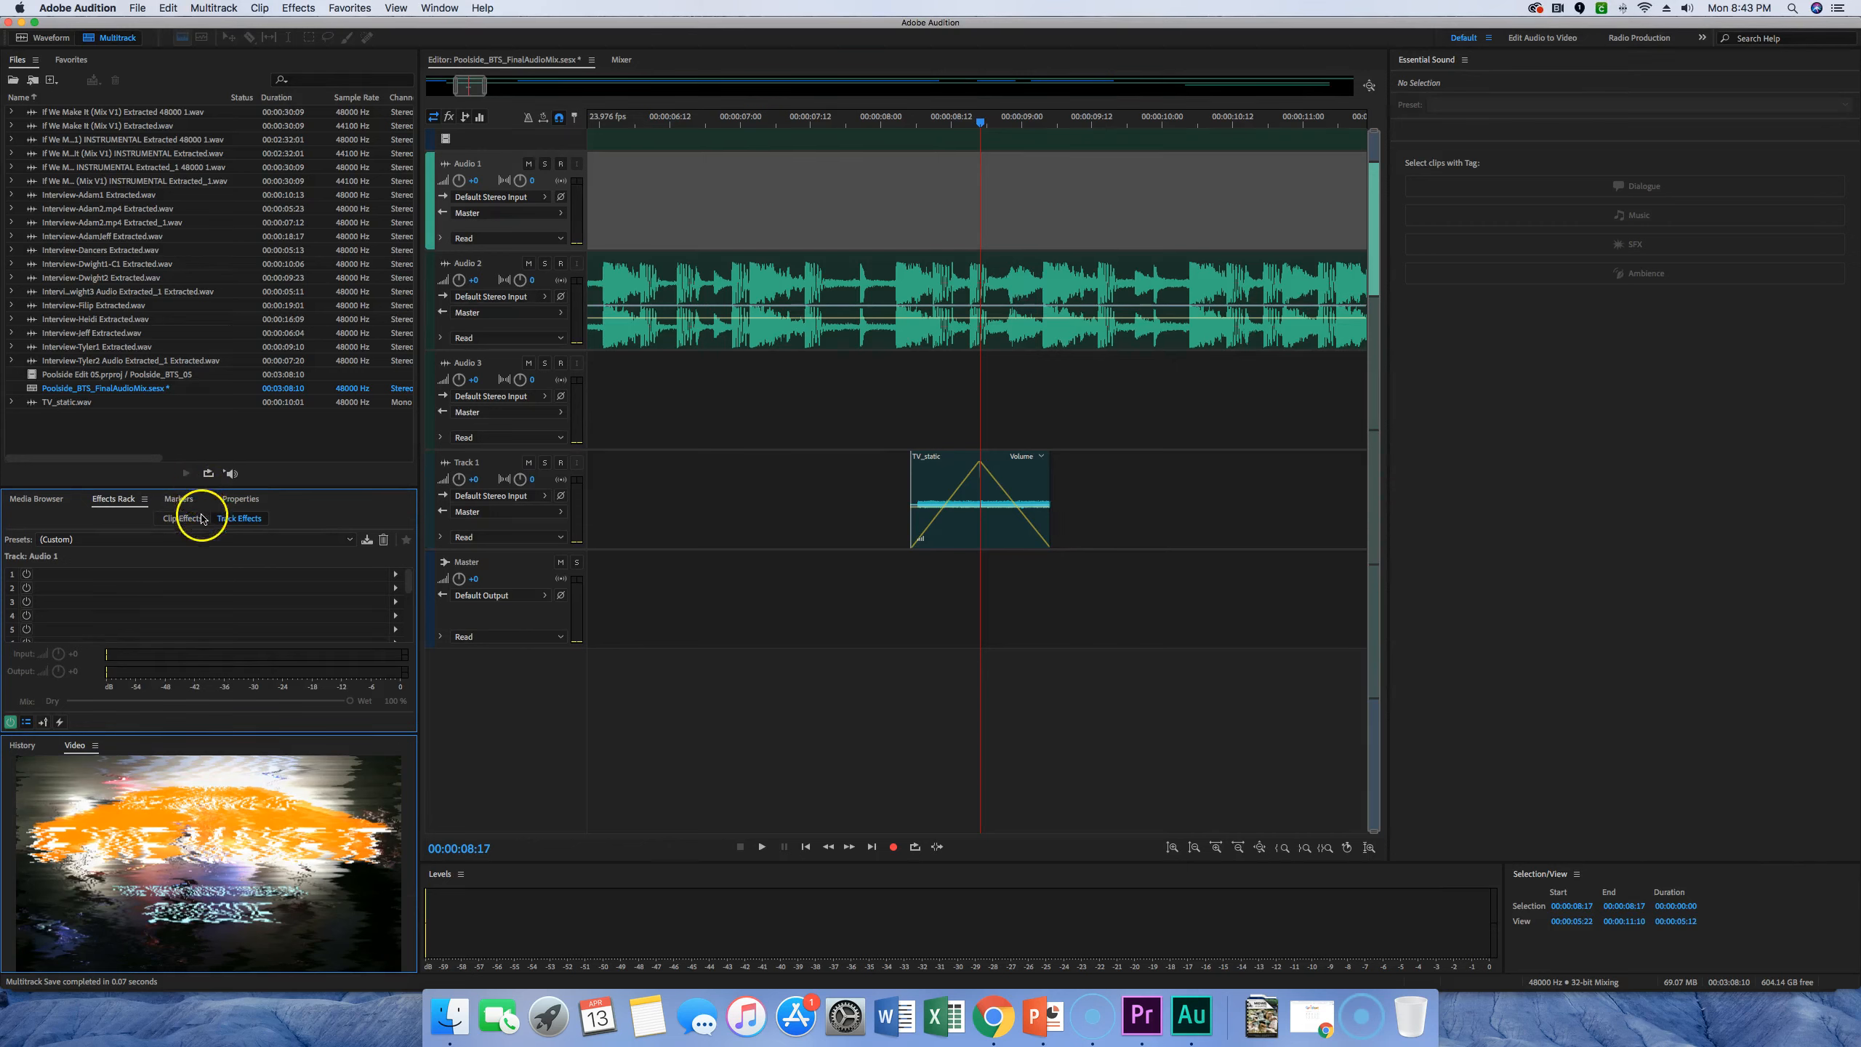
drag(207, 483, 226, 423)
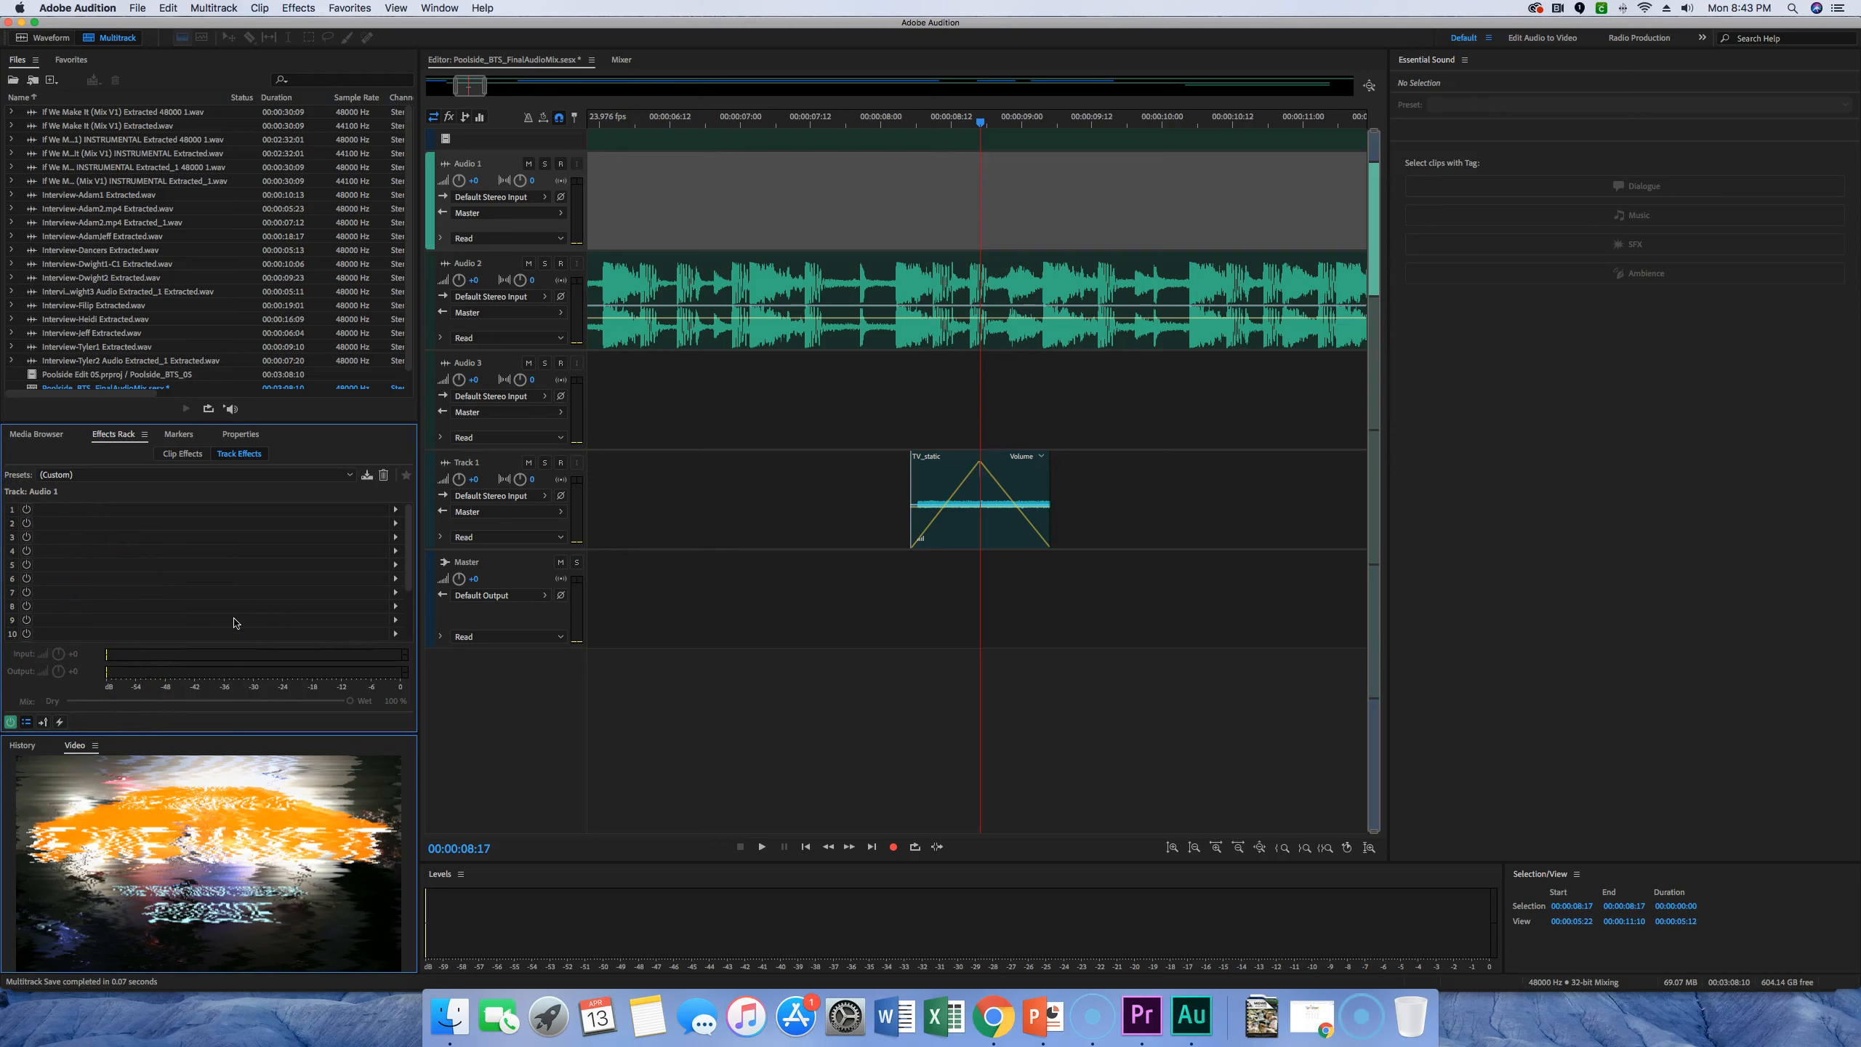
Add a Parametric Equalizer to the first effect slot of the Audio 1 track and apply its Rap Vocals preset
click(396, 511)
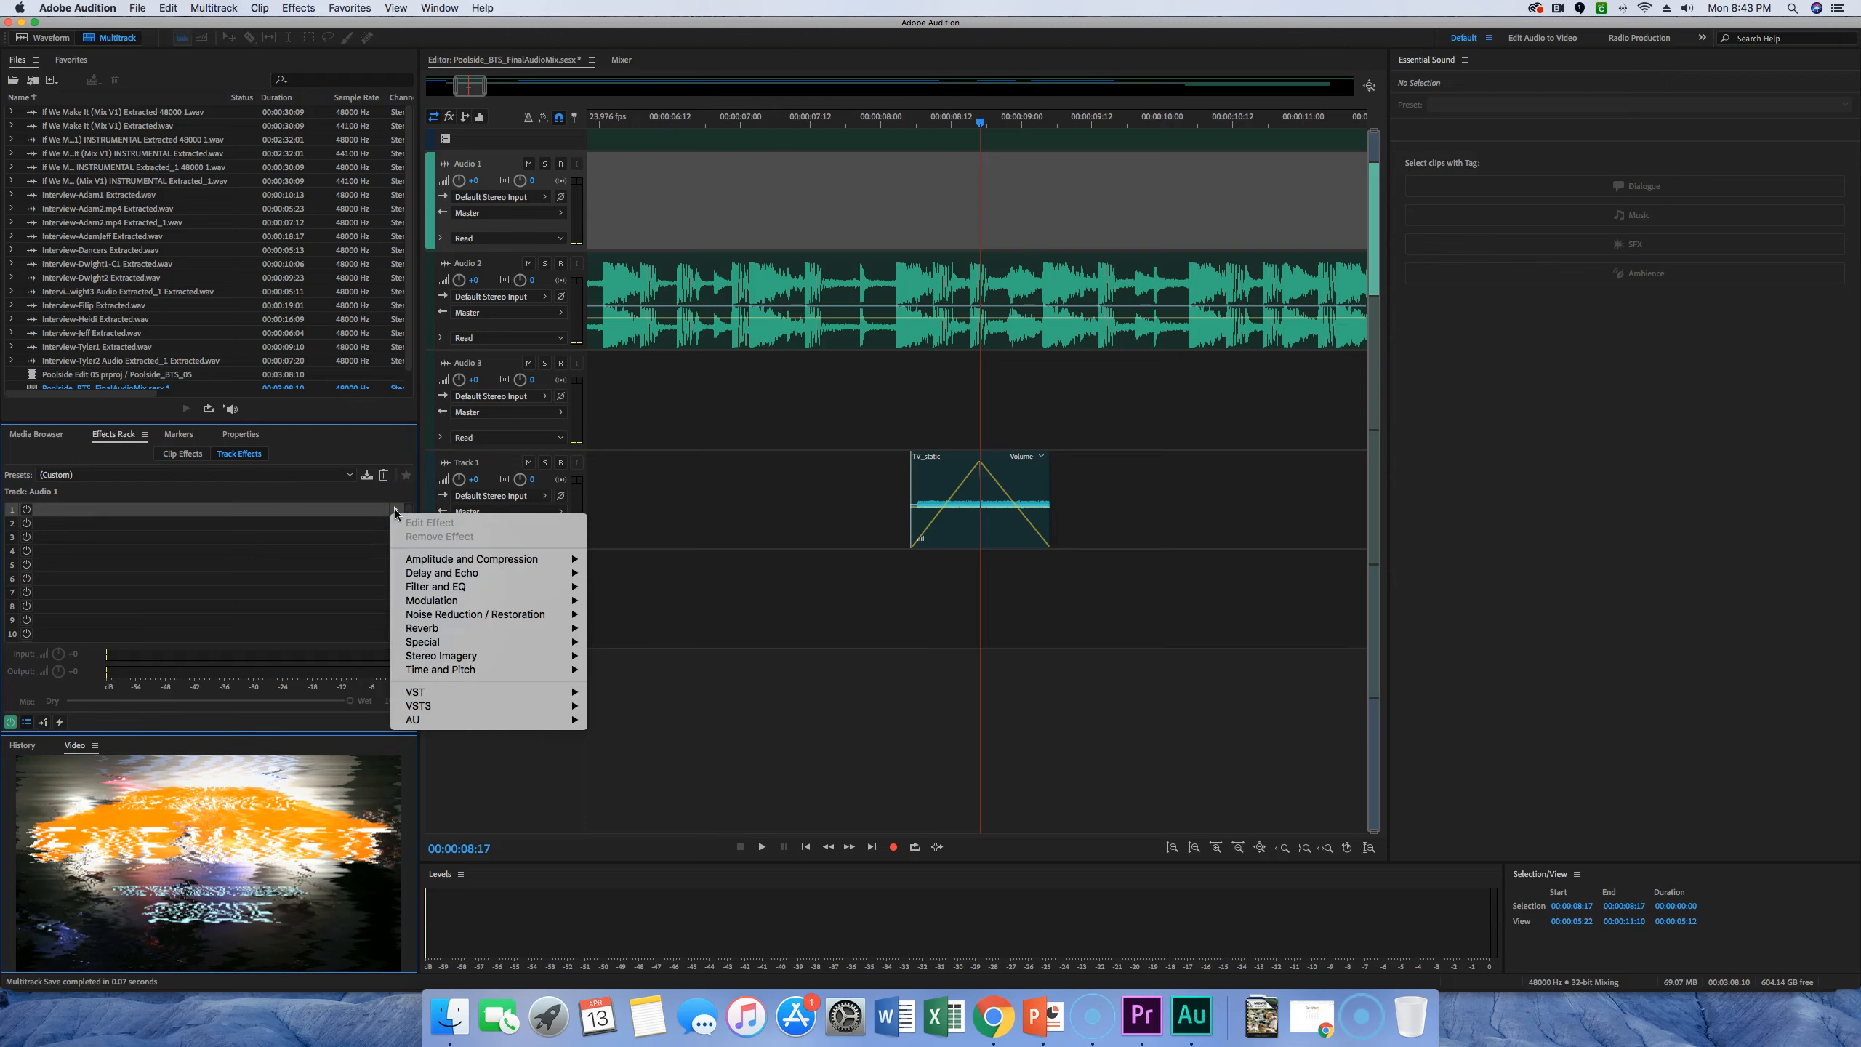
click(429, 588)
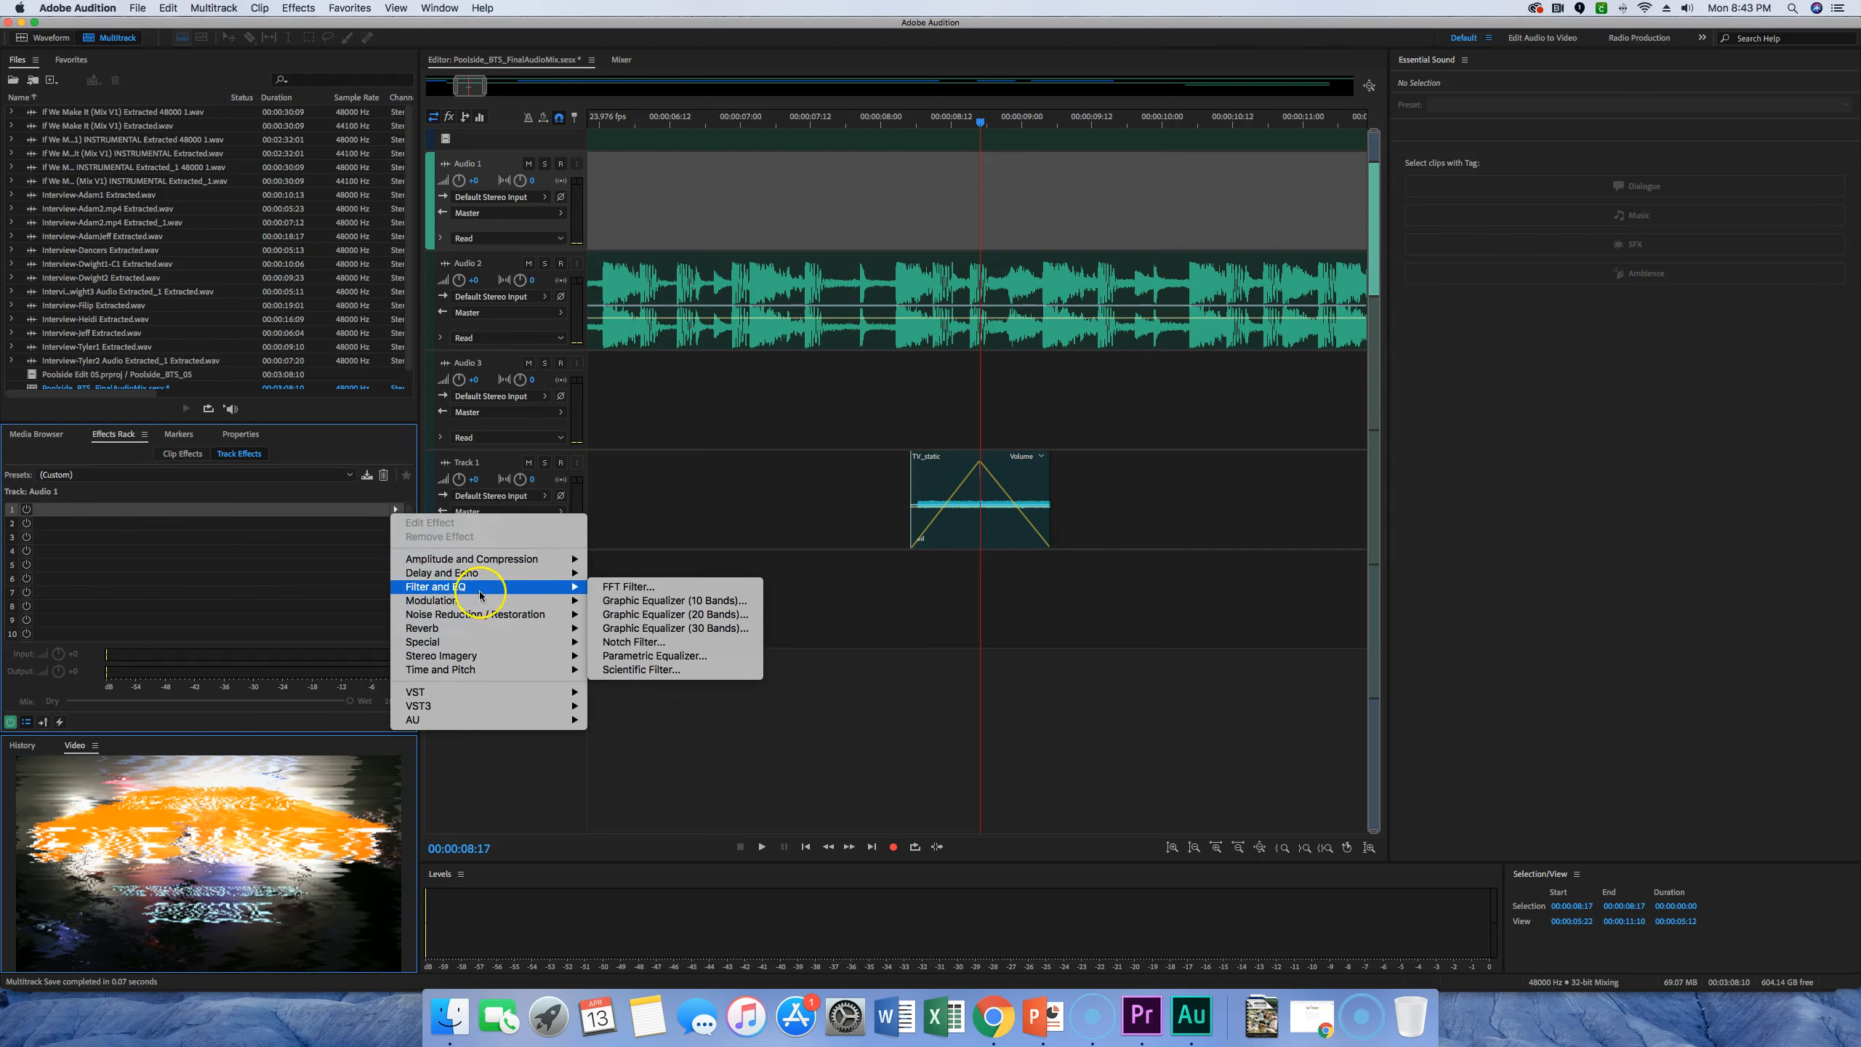
click(674, 659)
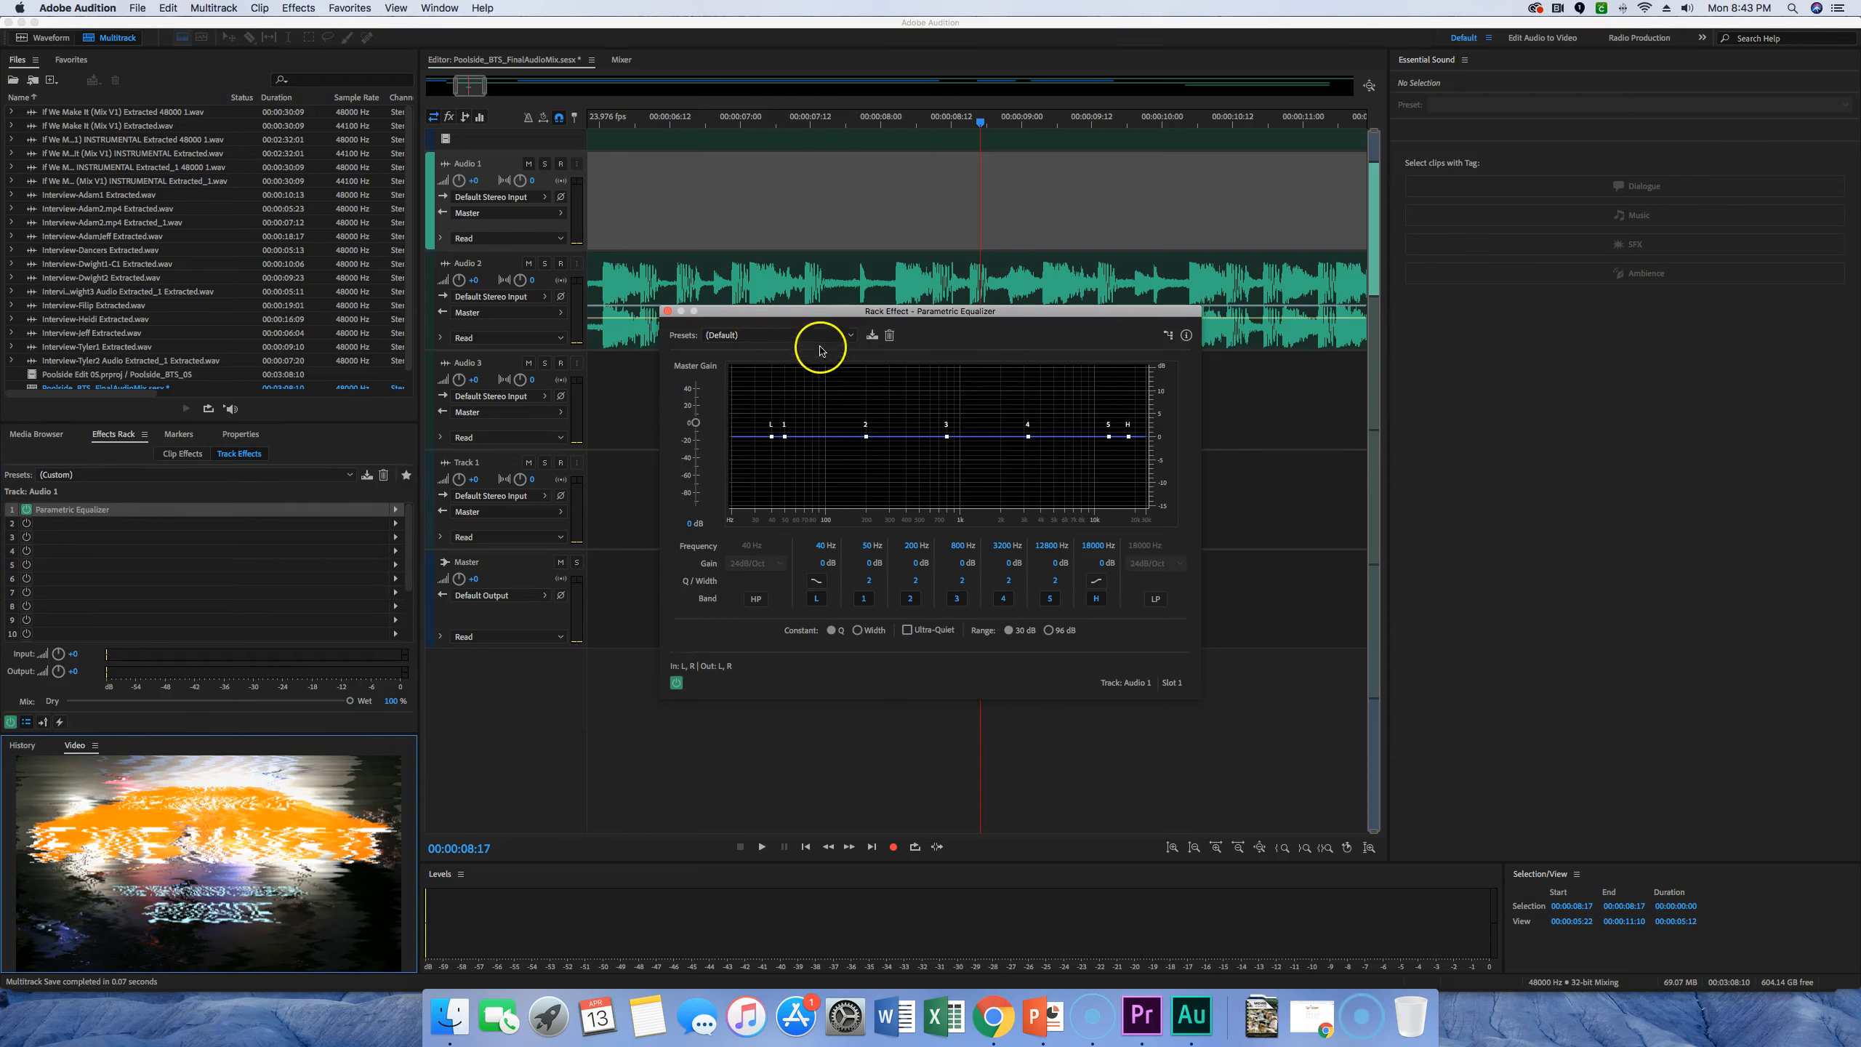
click(850, 339)
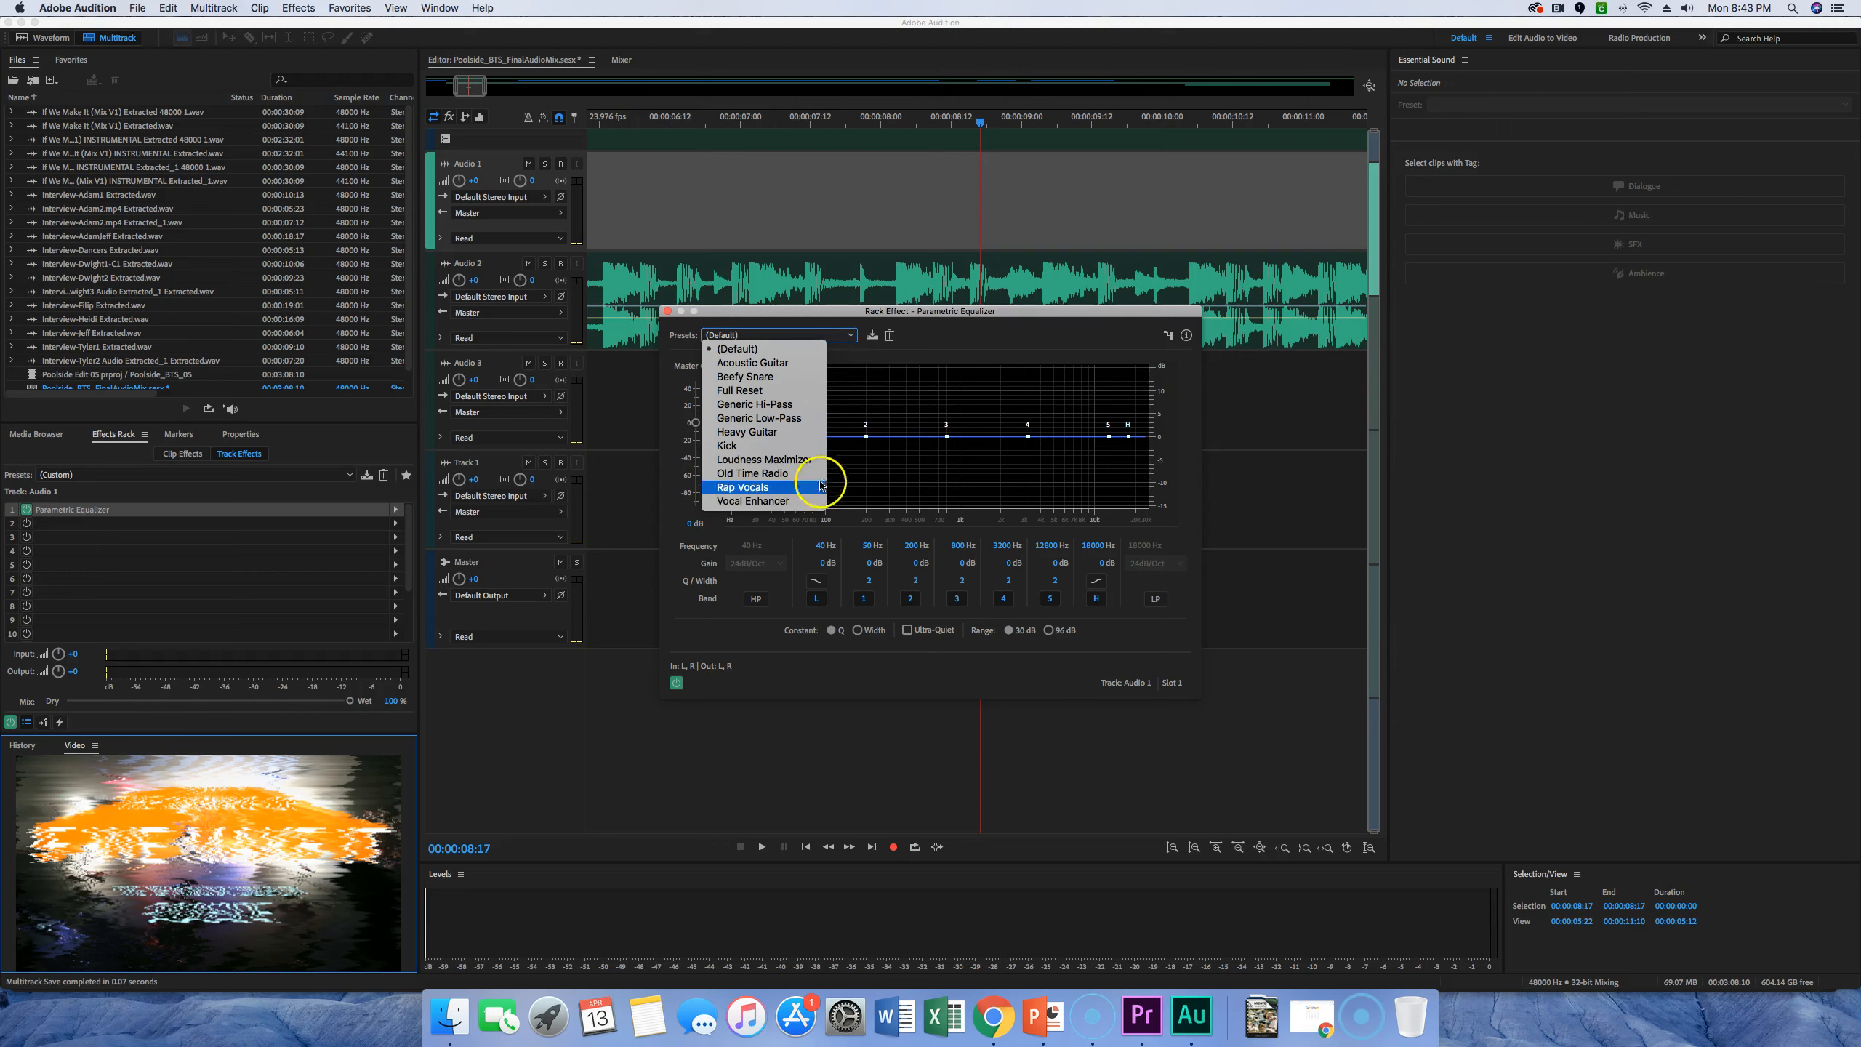
click(776, 487)
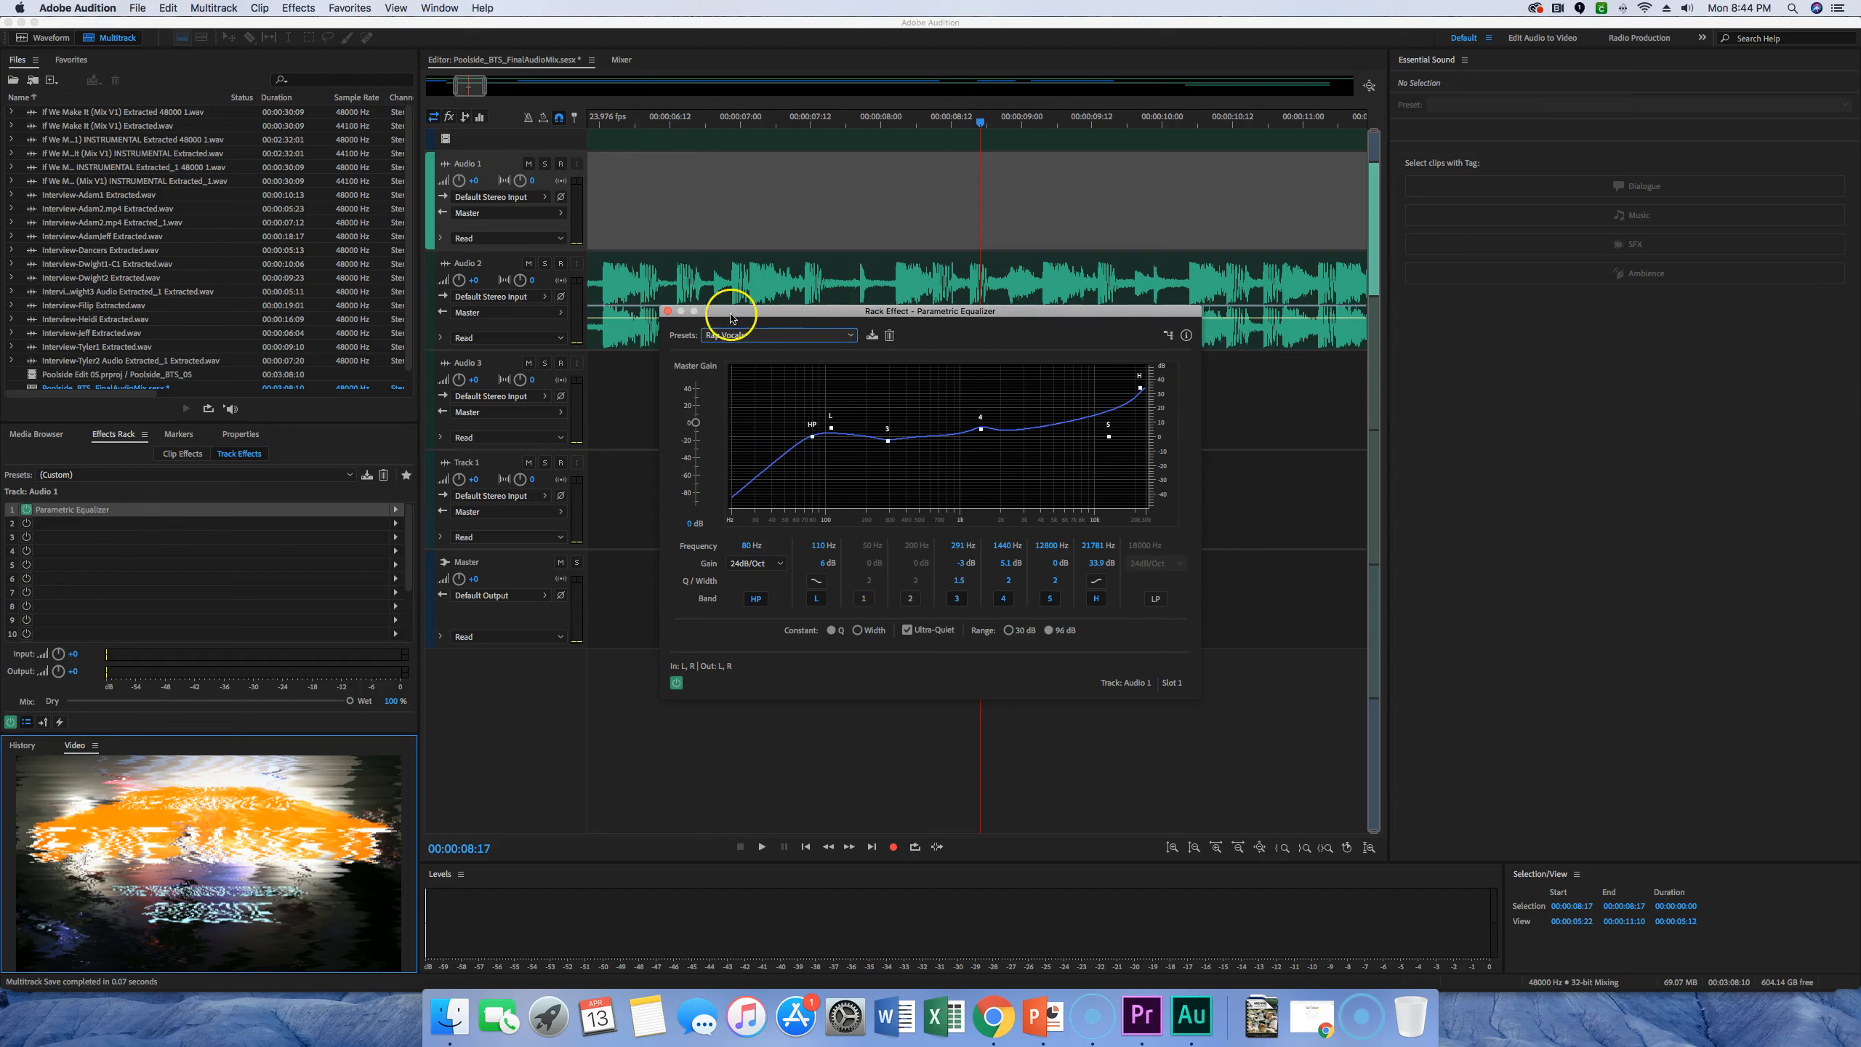
click(666, 313)
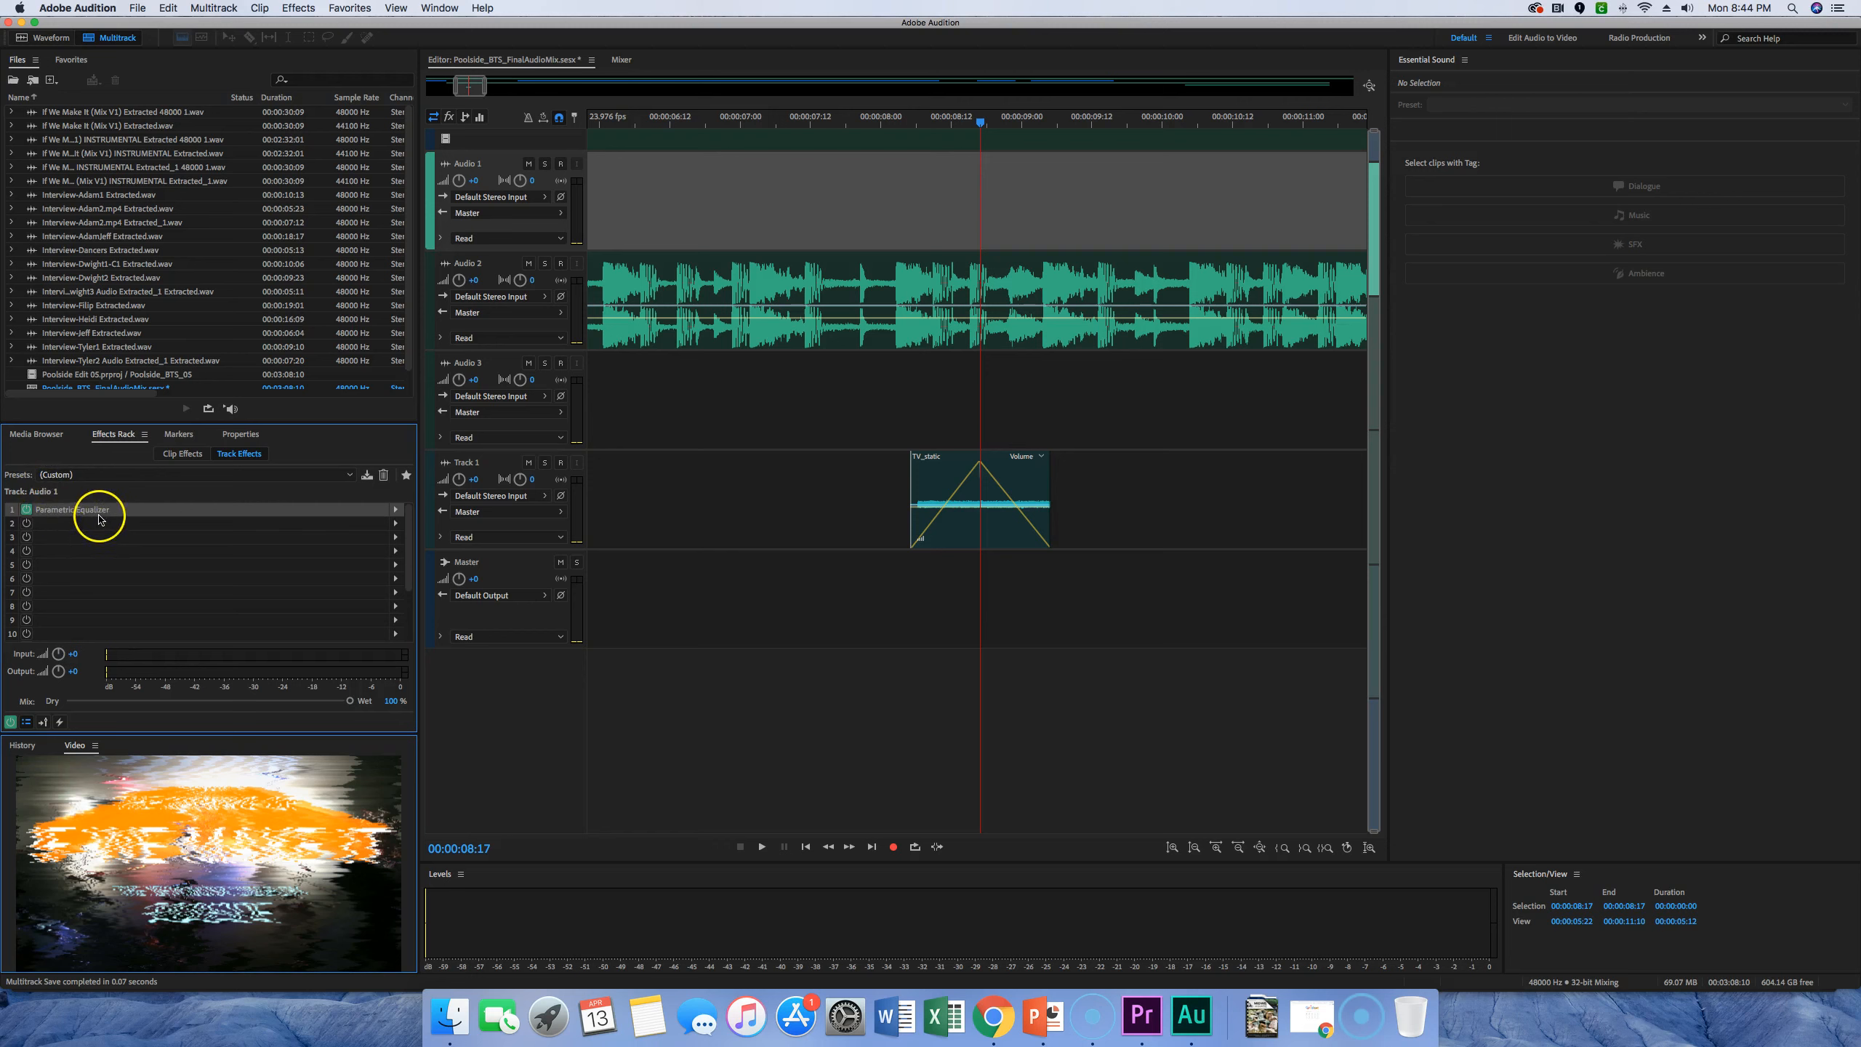
Add a Hard Limiter effect to the Master track and move its settings window clear of the Master track
click(806, 739)
click(792, 638)
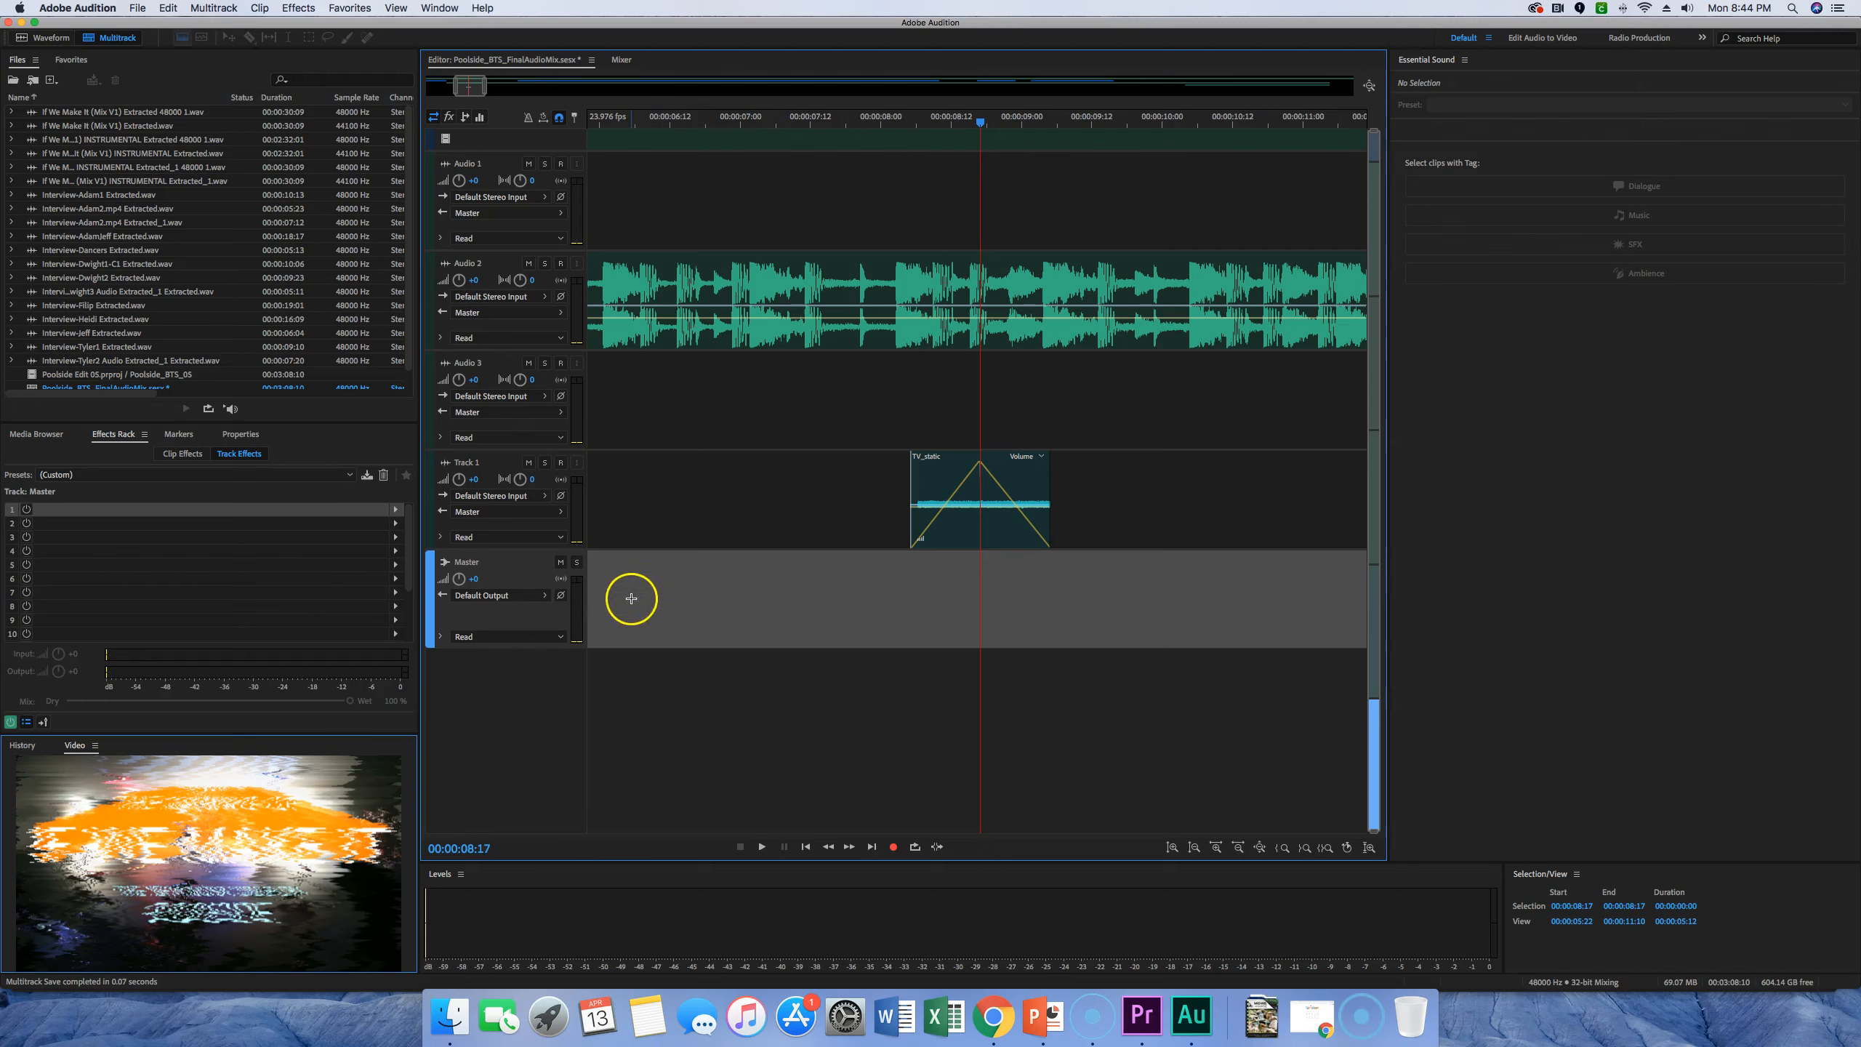
click(303, 8)
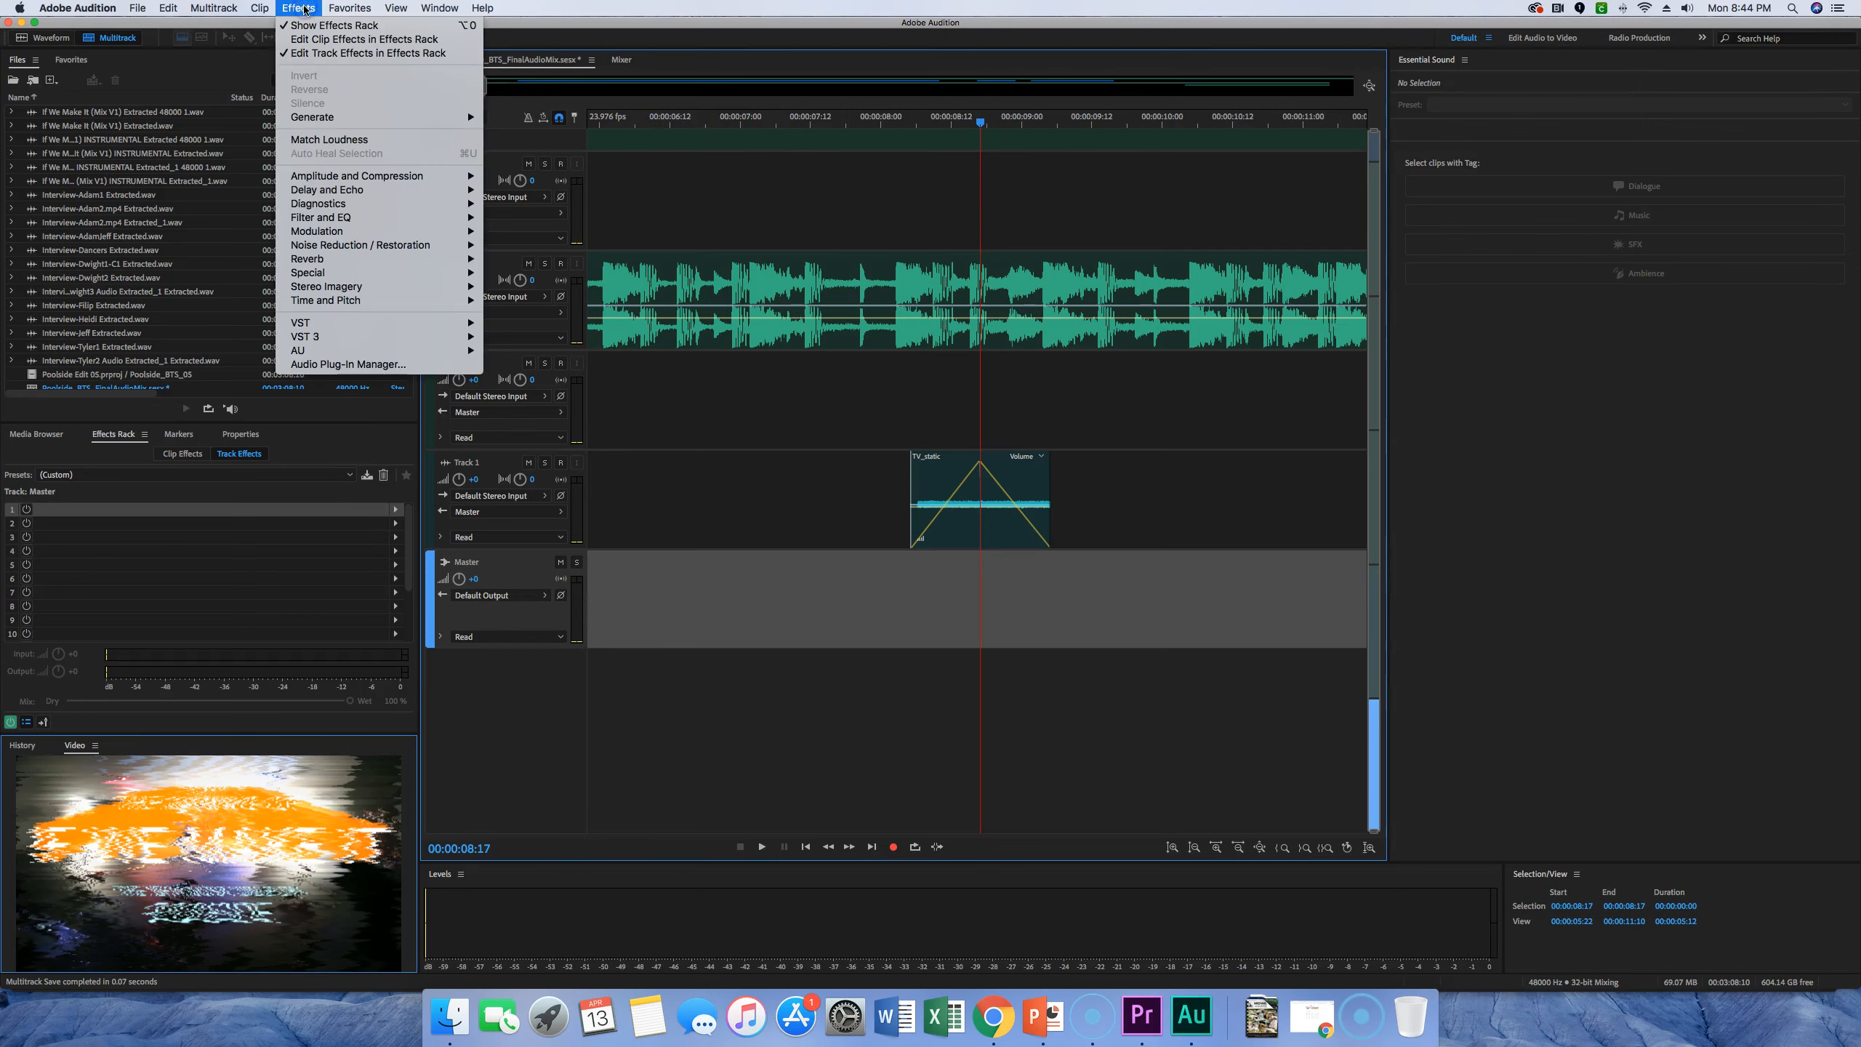
click(297, 180)
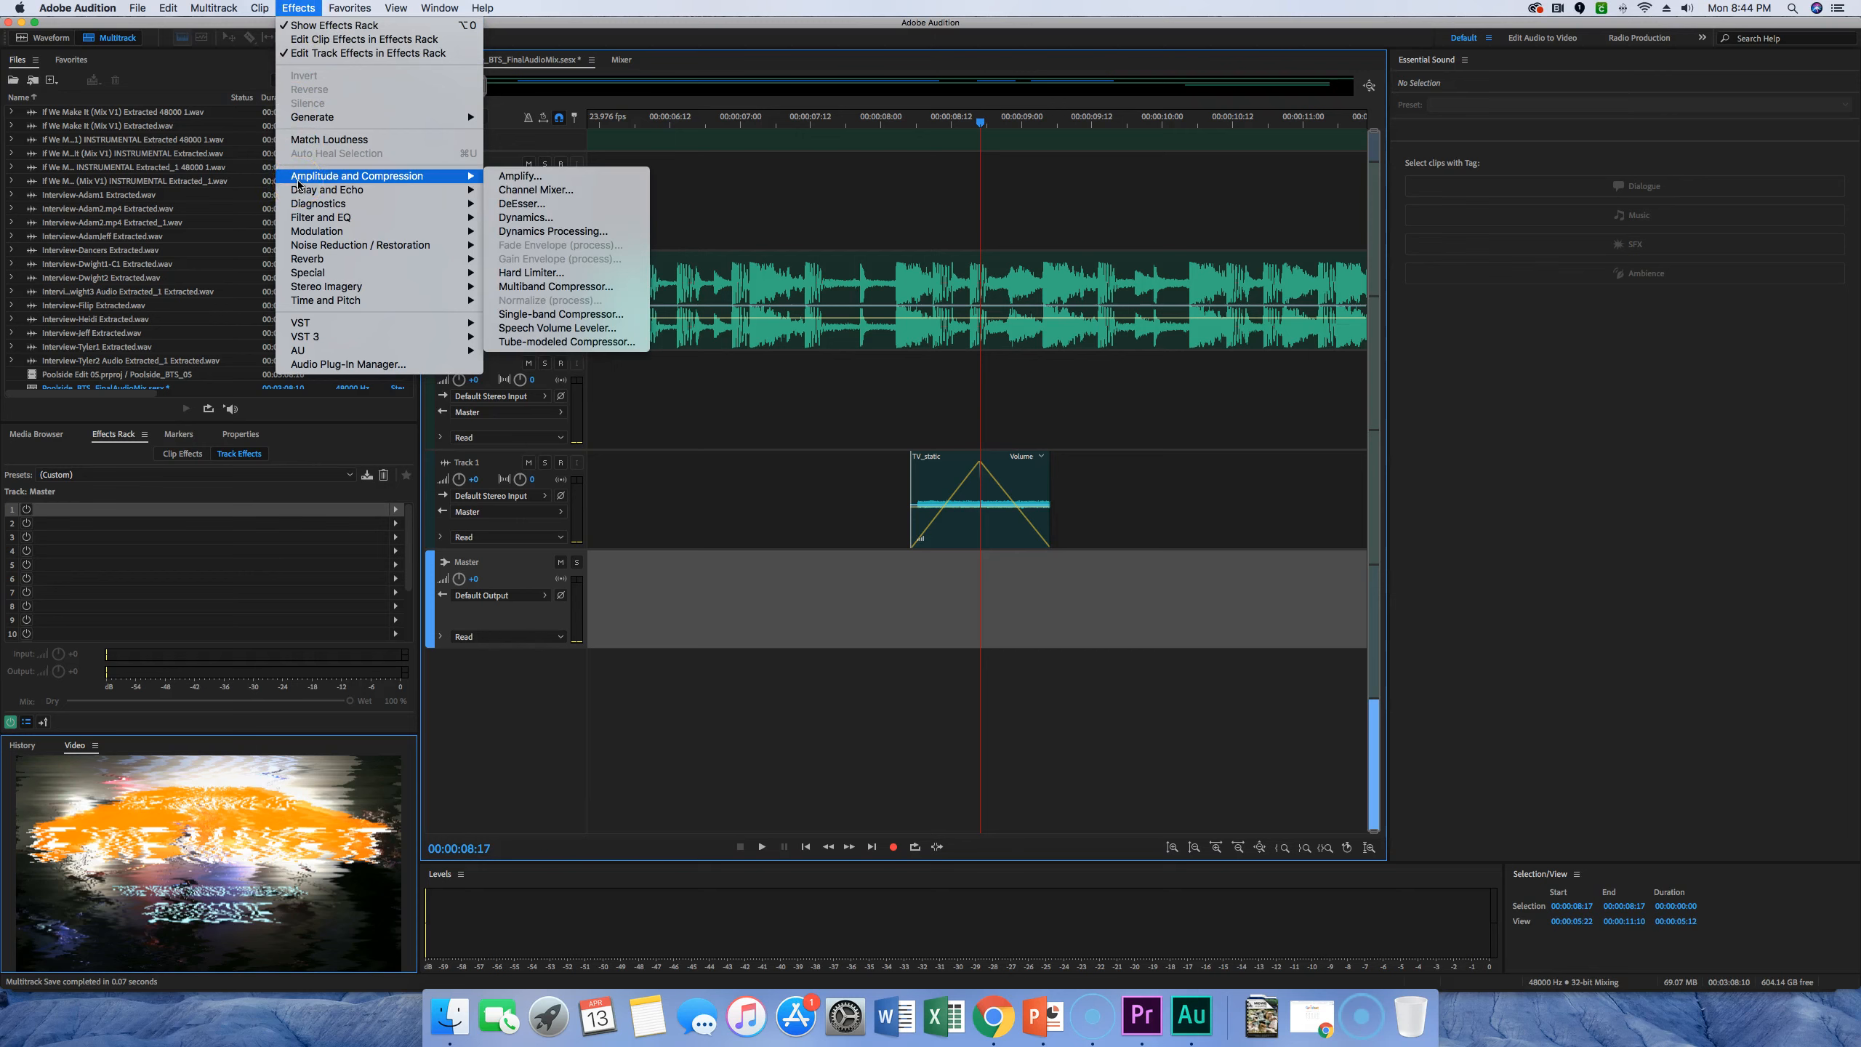
click(519, 275)
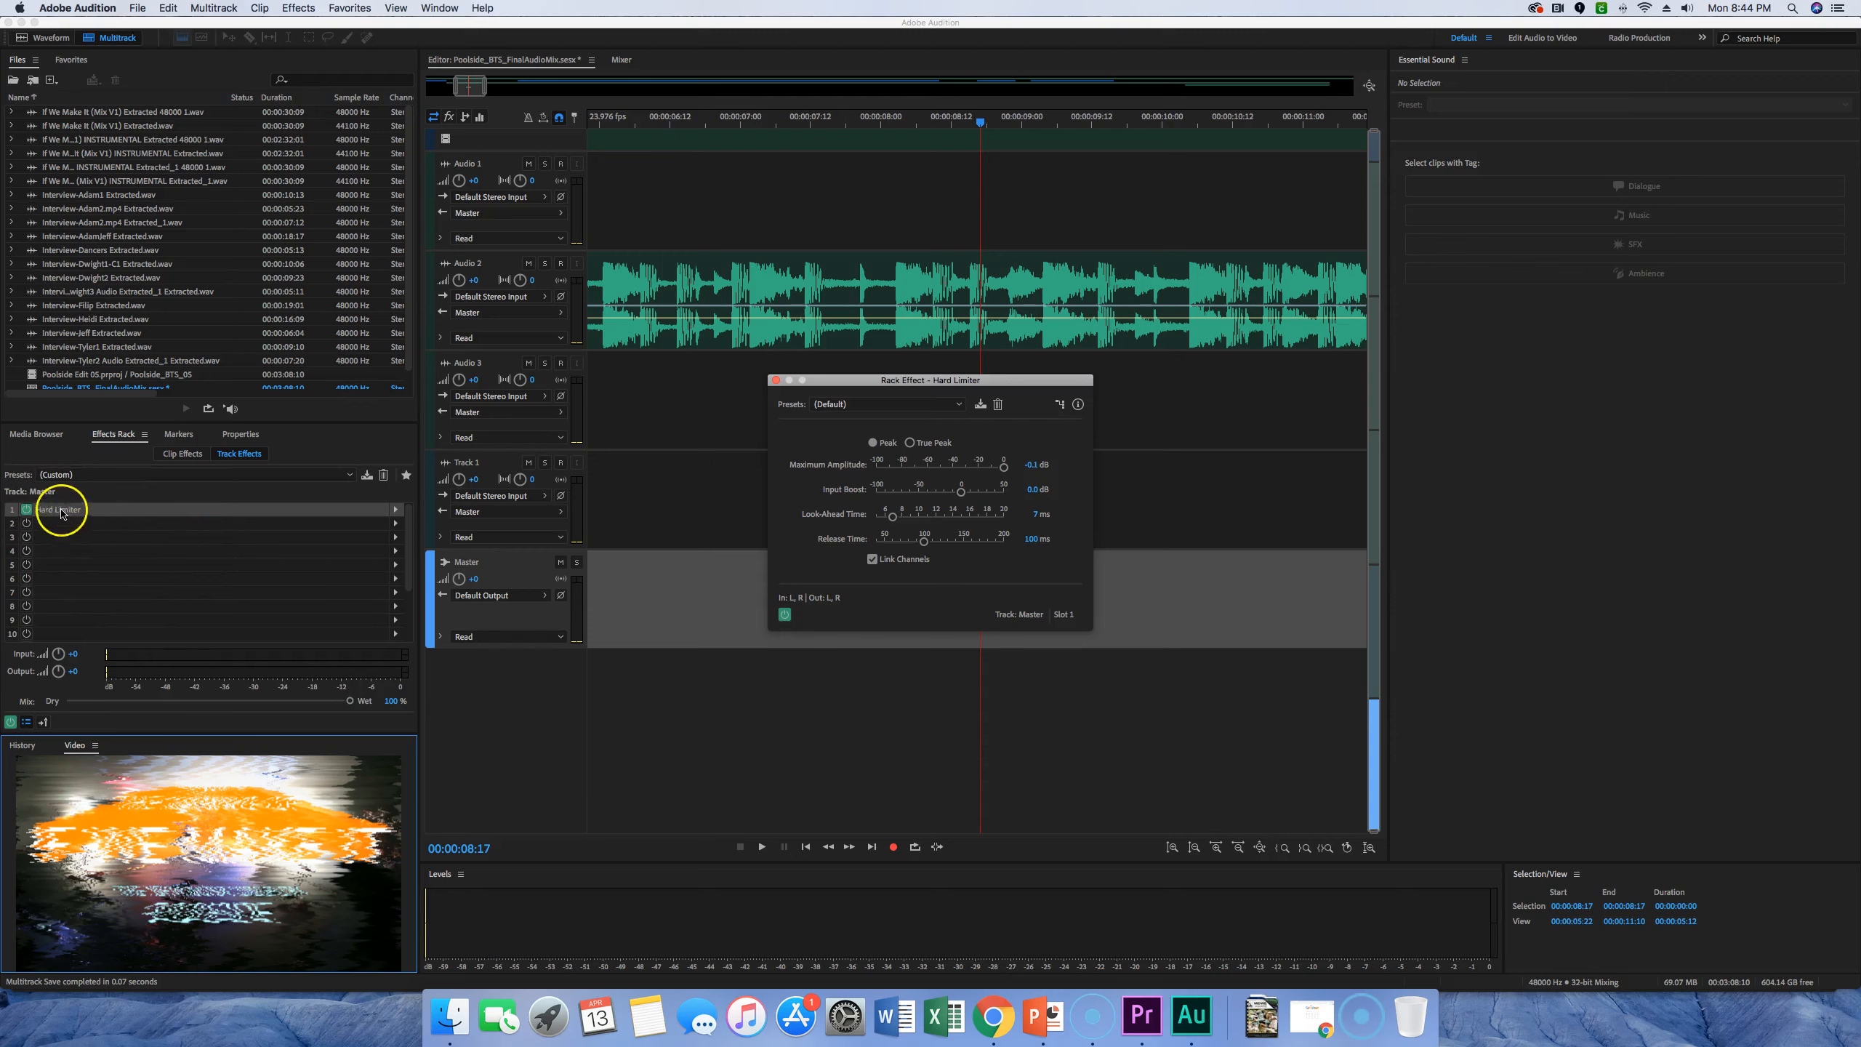
drag(972, 380, 957, 255)
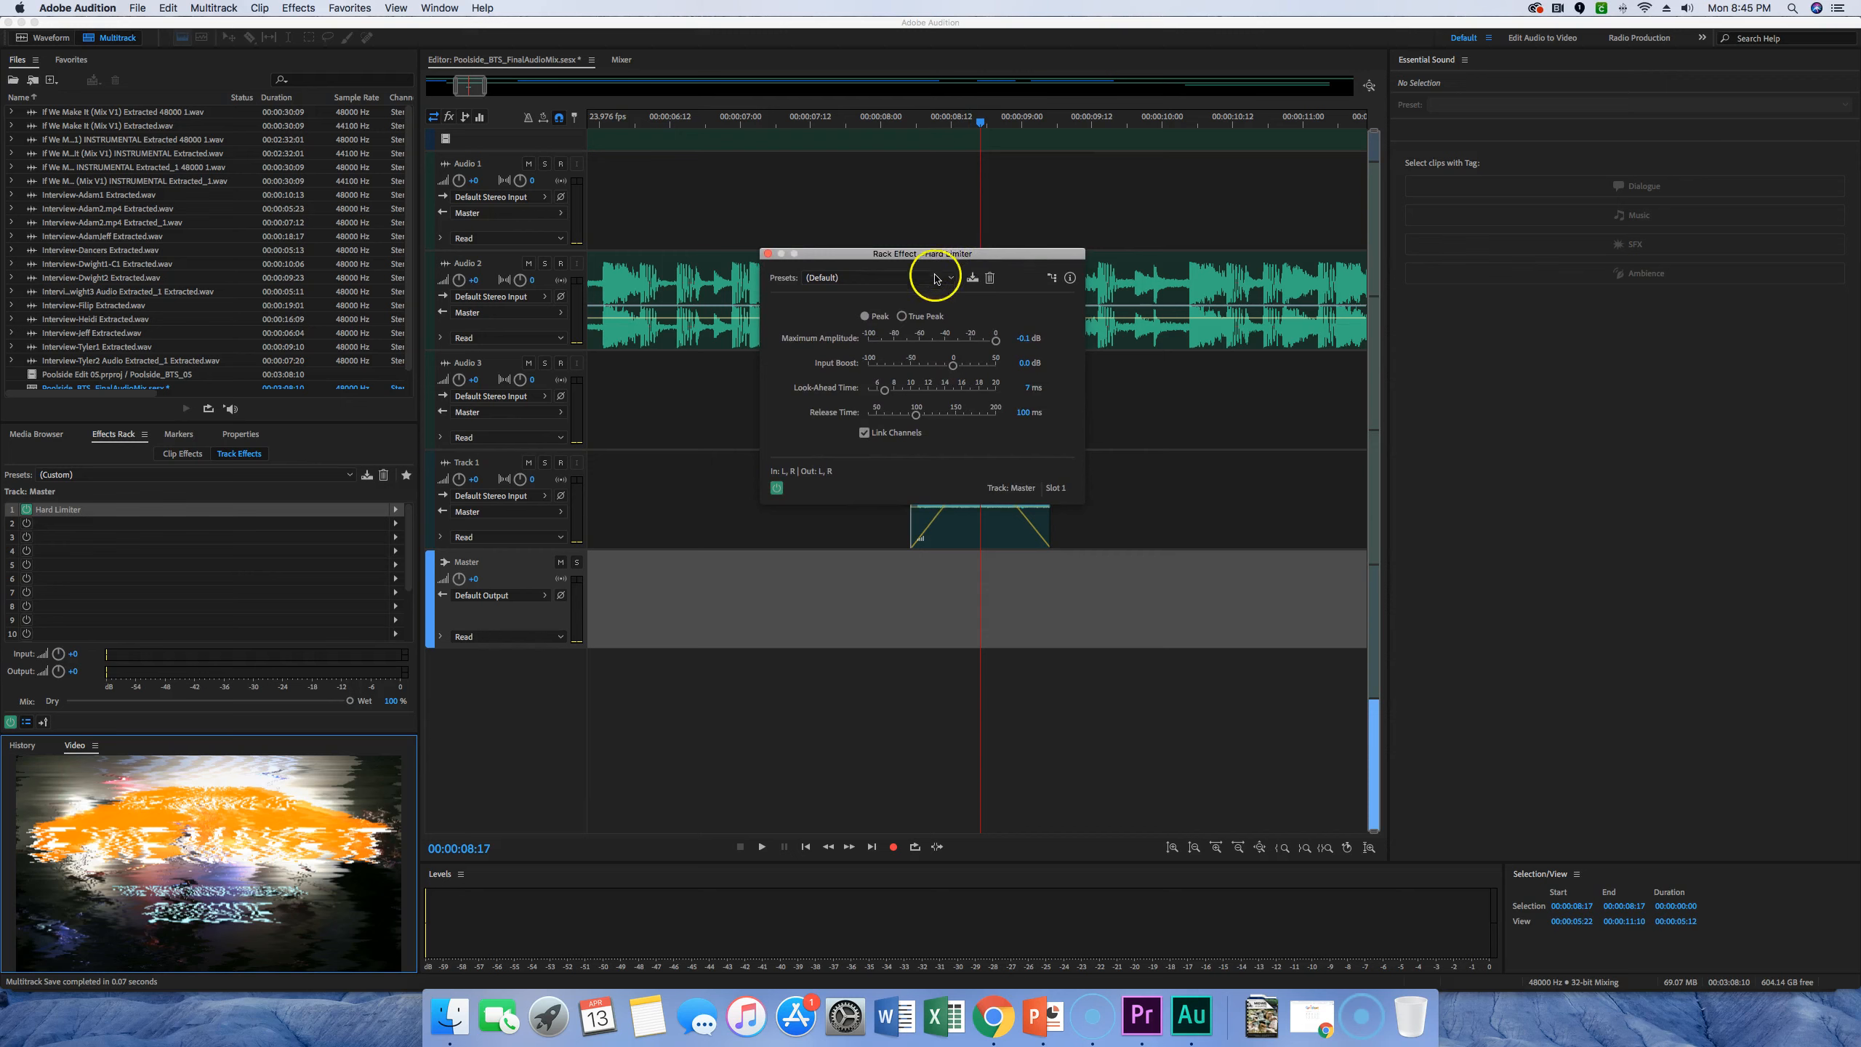
Apply the Limit to -.1dB preset to the Master track's Hard Limiter and save the multitrack session
click(949, 280)
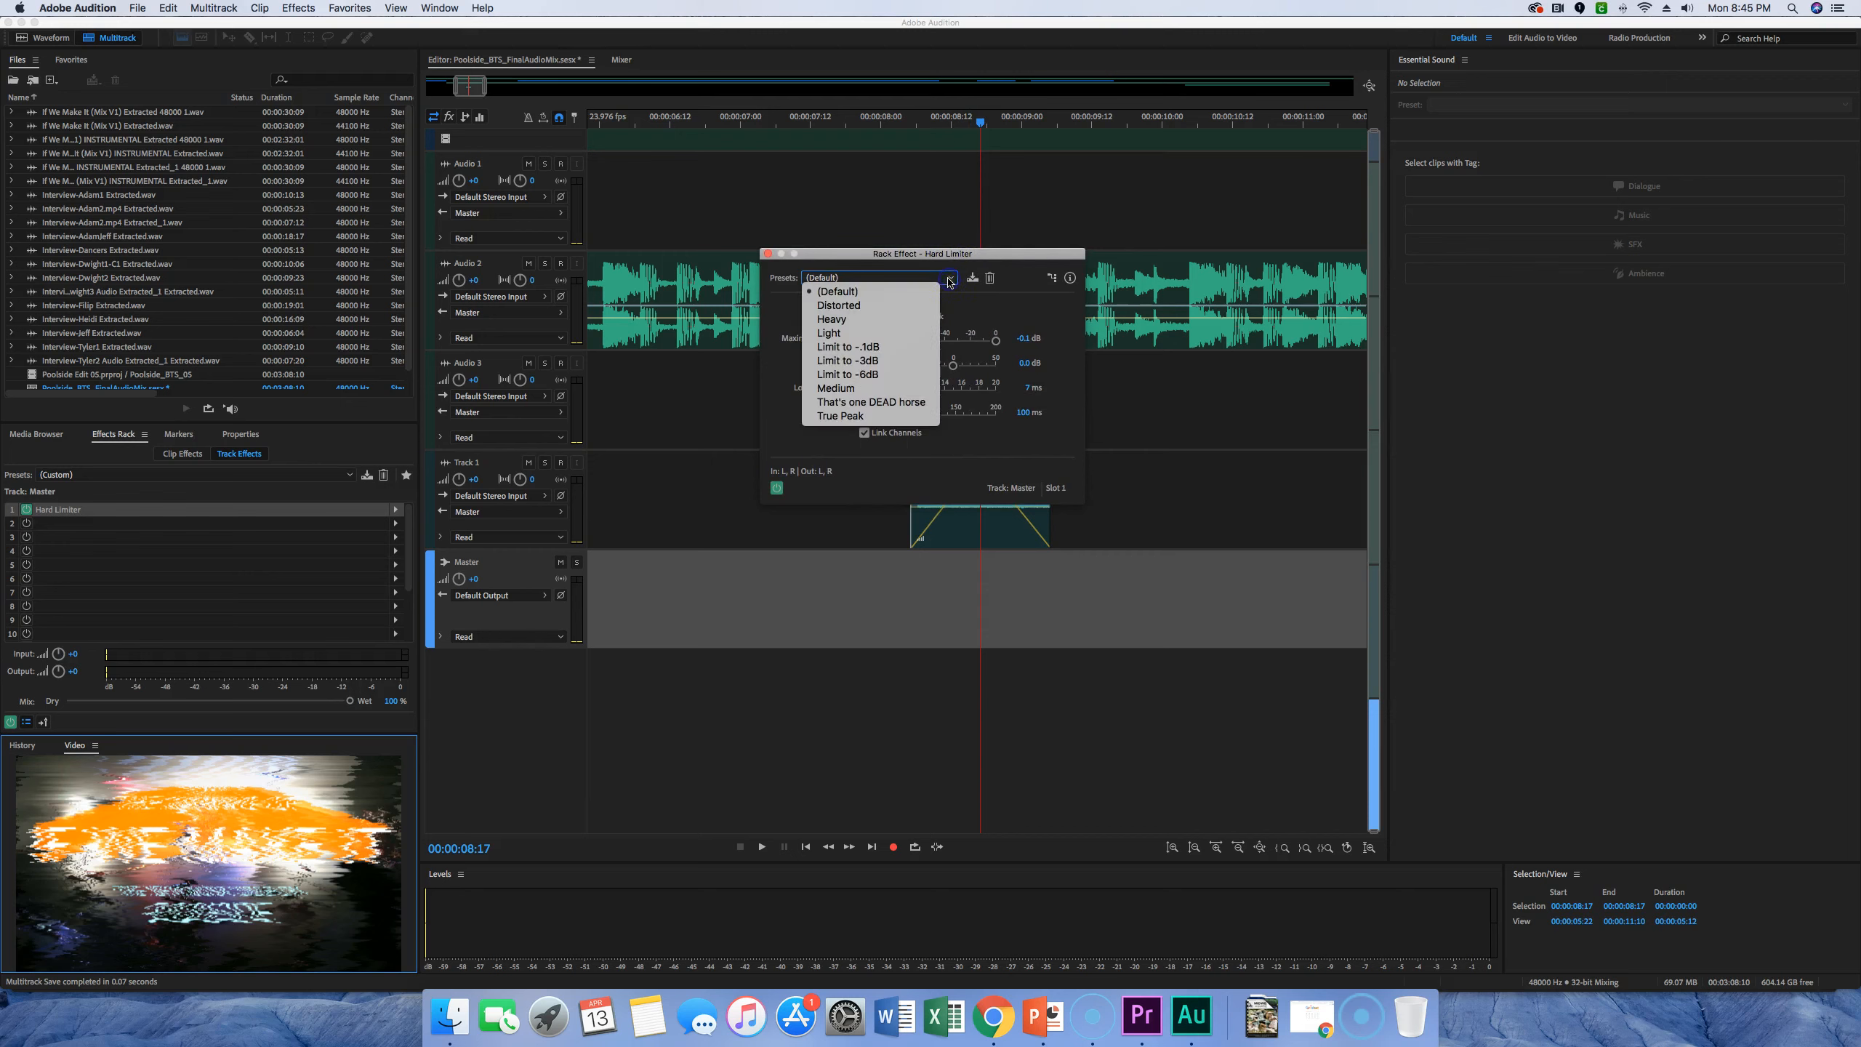
click(885, 352)
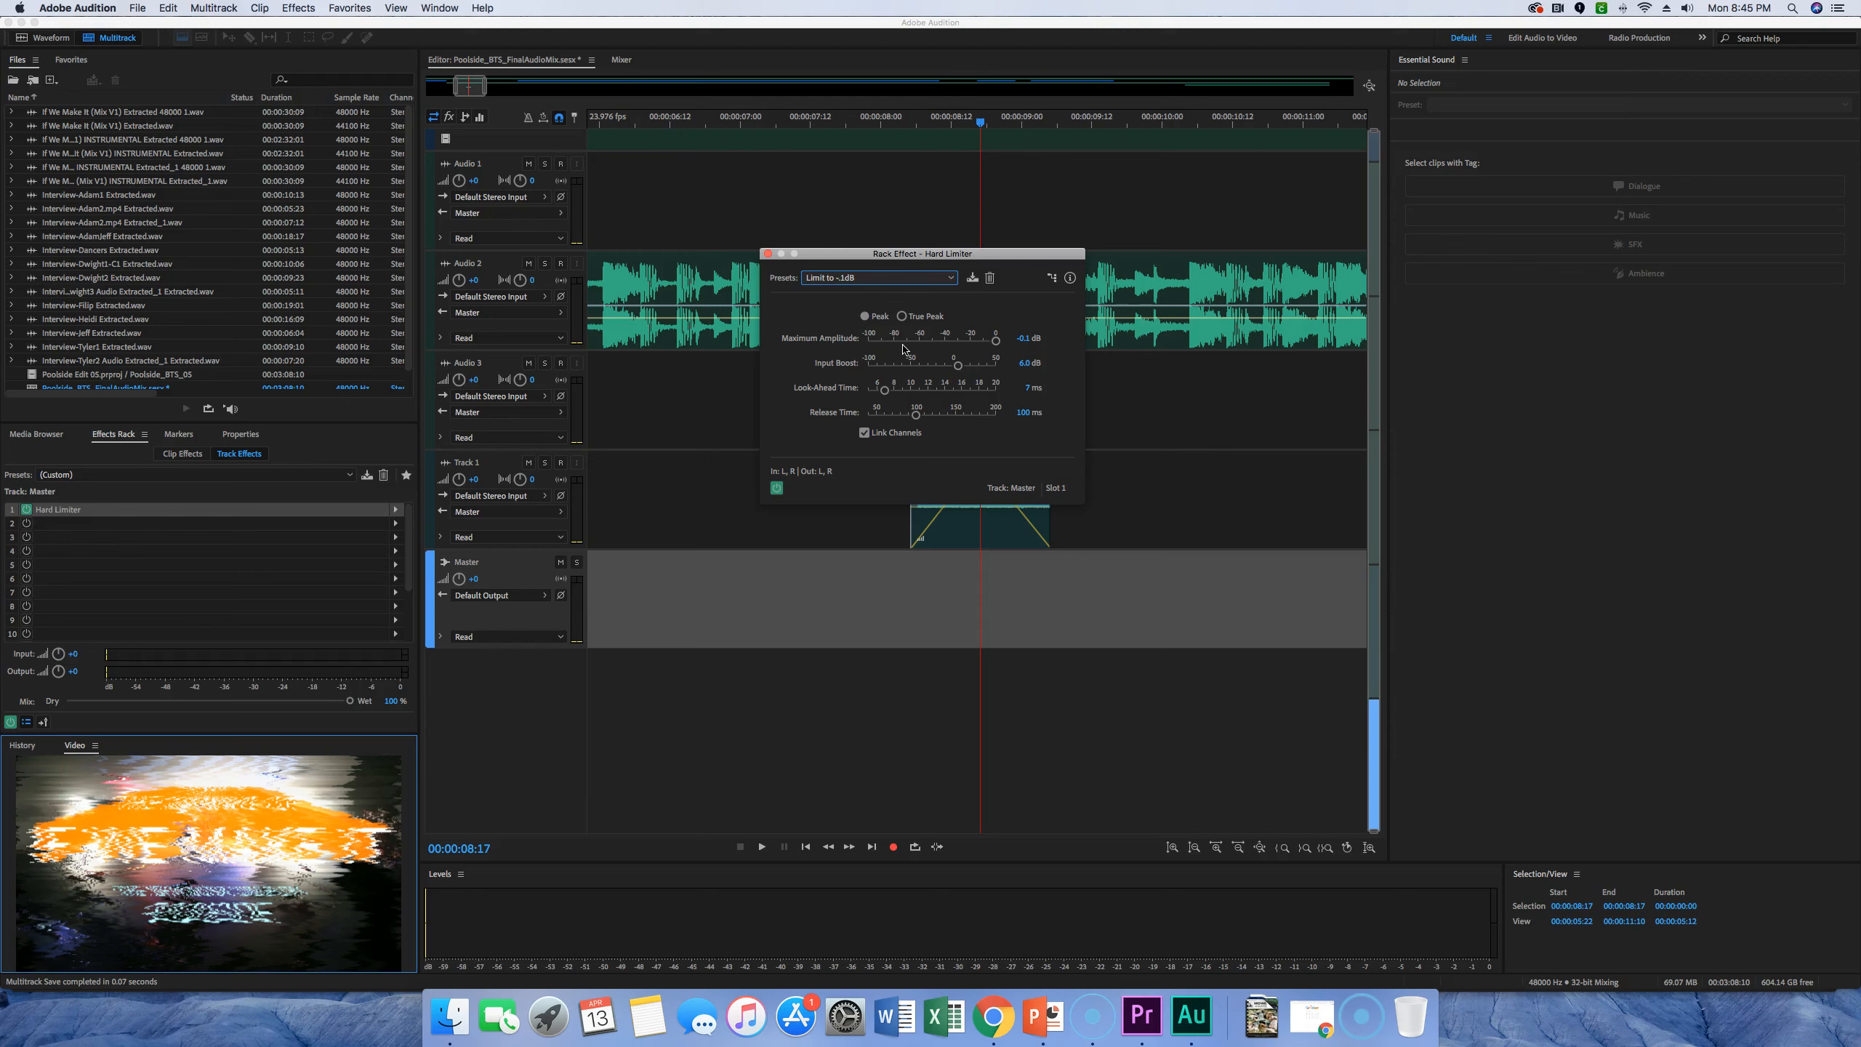
click(768, 253)
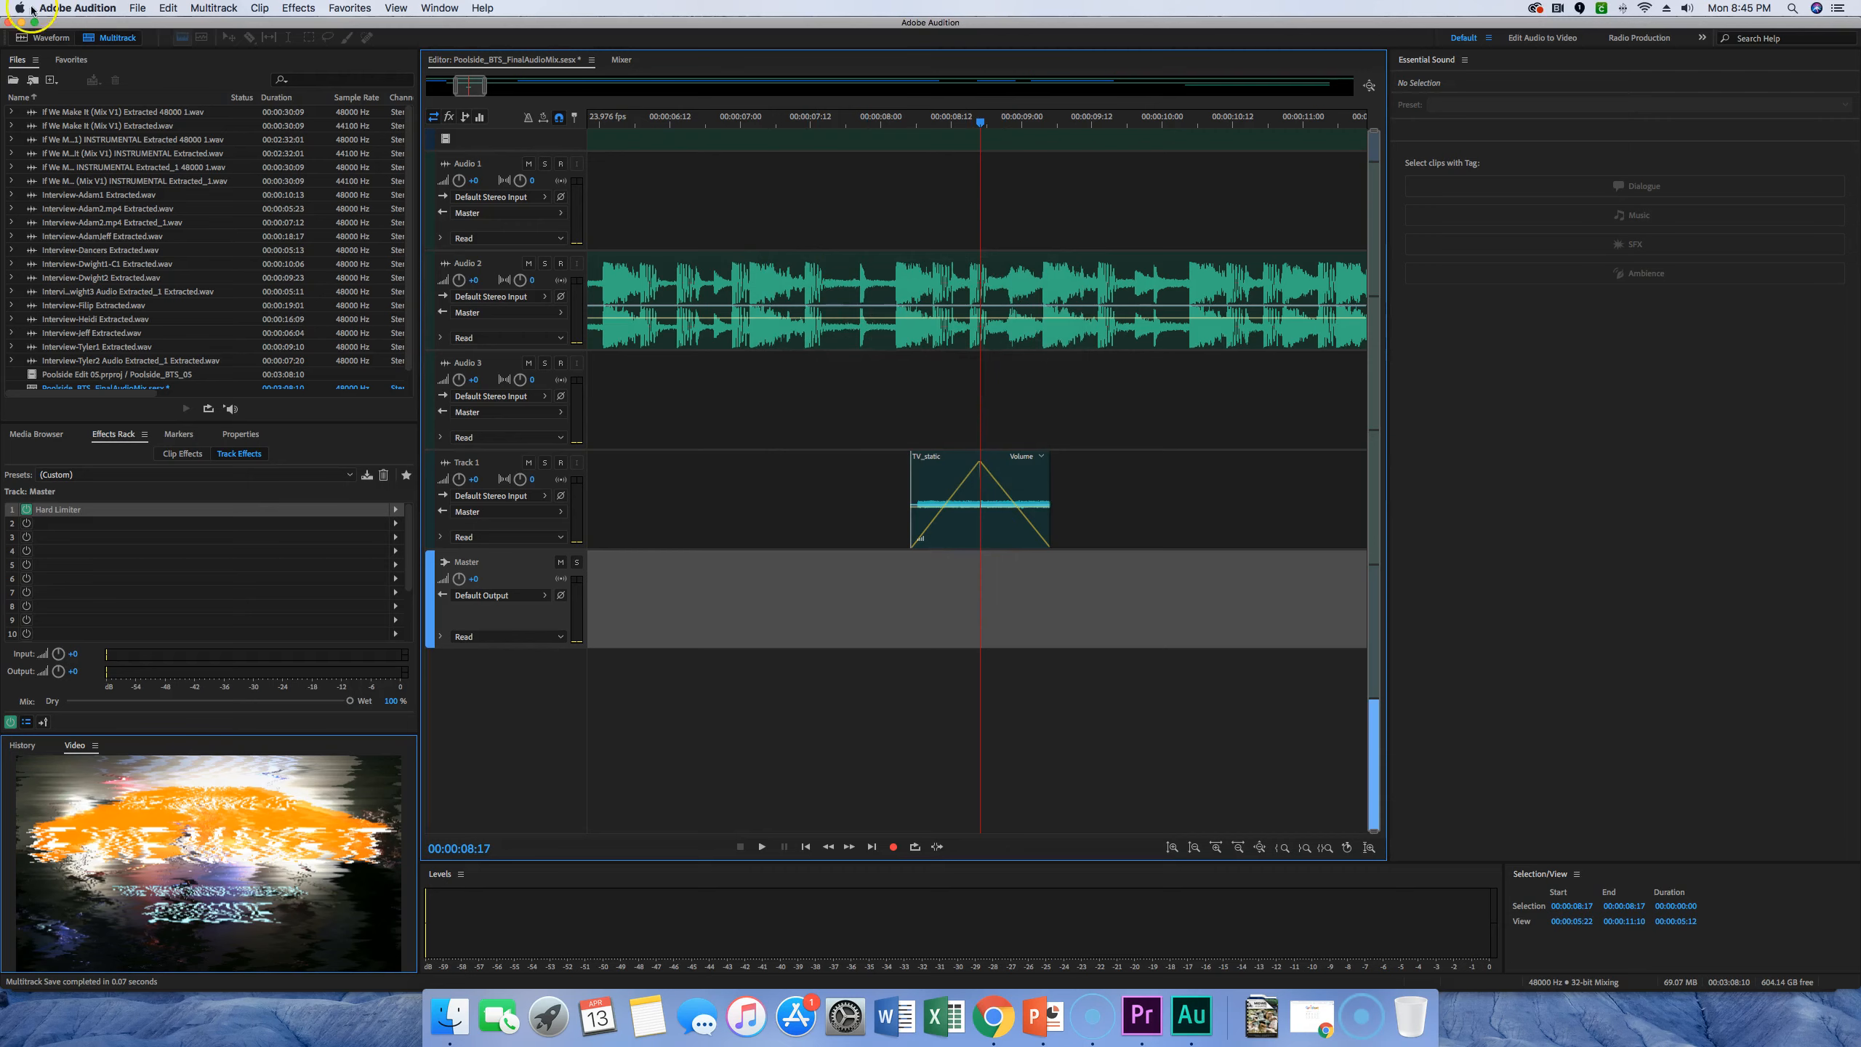
click(136, 8)
click(147, 179)
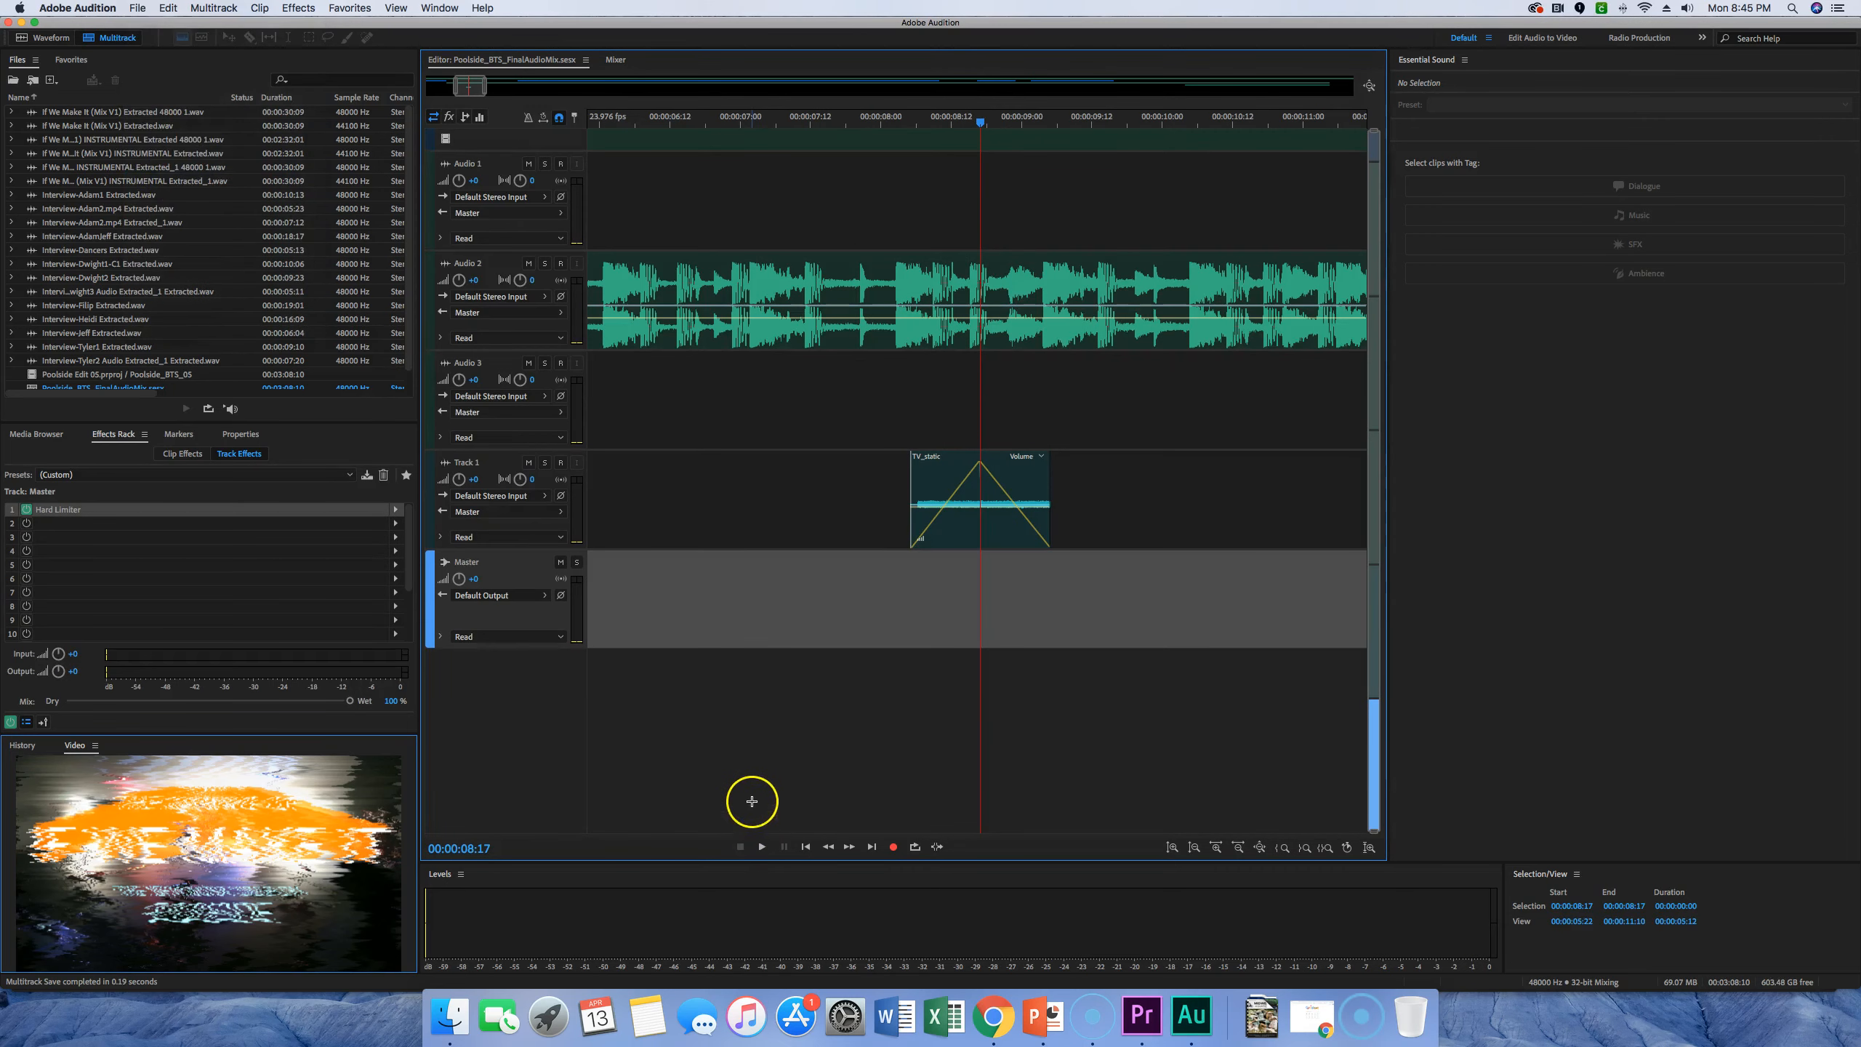